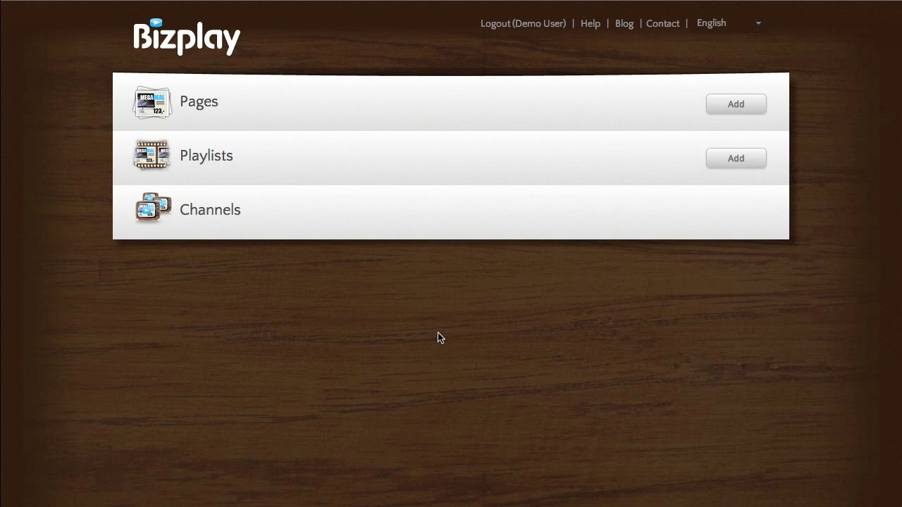
- Add a new page and open it in the page editor
left_click(735, 105)
left_click(744, 138)
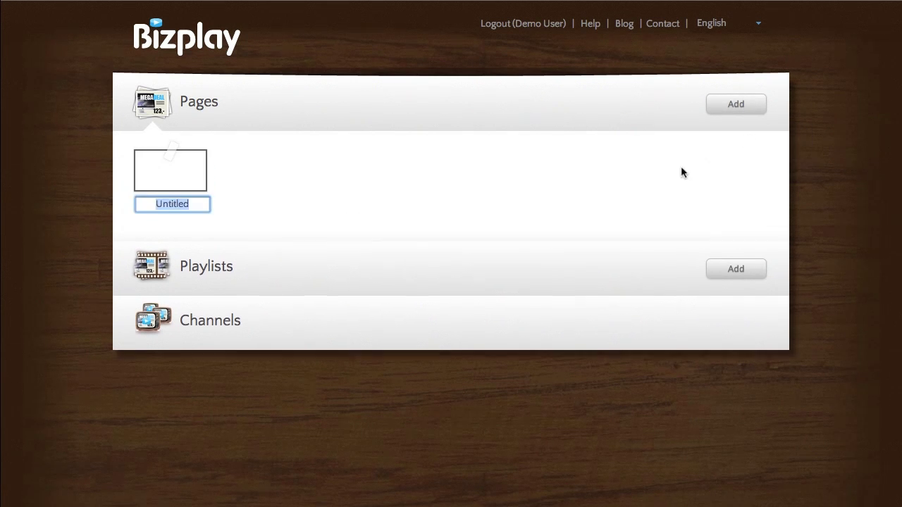
mouse_move(181, 183)
left_click(92, 137)
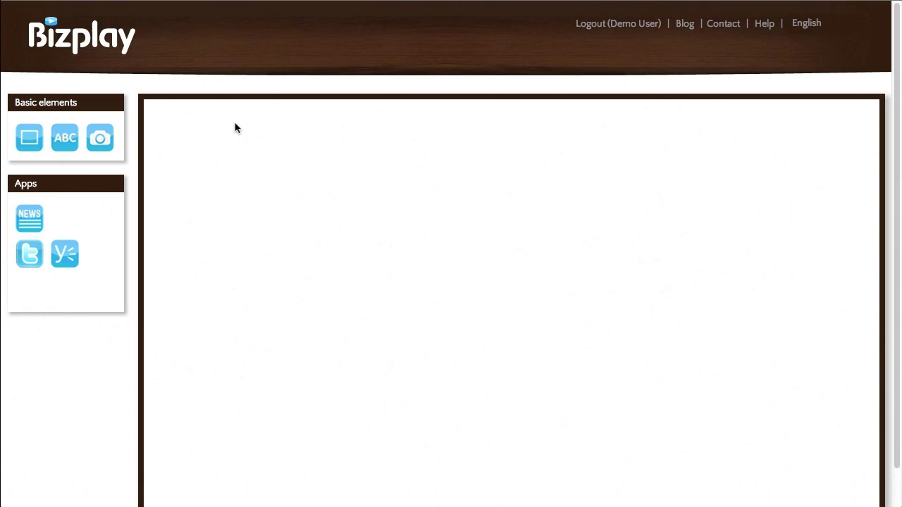
- Place an image element on the page and fill it with grey-background.jpg from the image catalog
scroll(232, 131, "down", 1)
left_click_drag(99, 96, 267, 116)
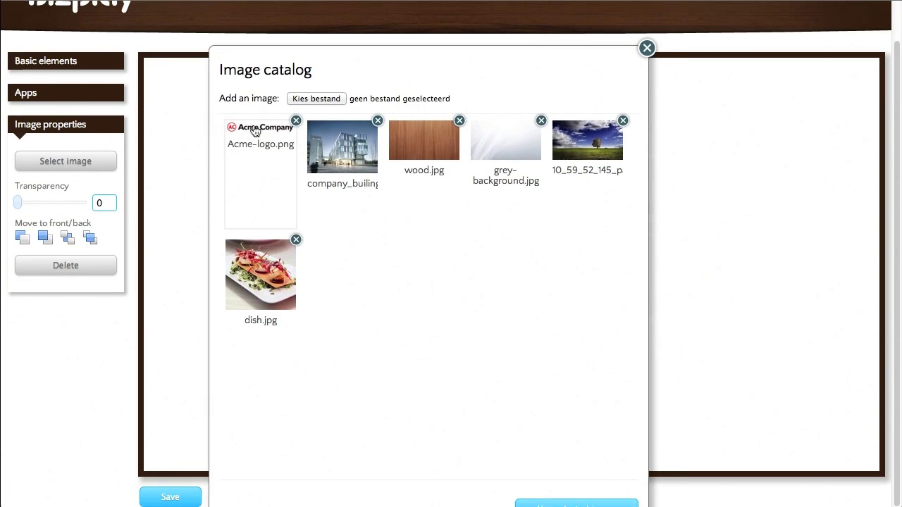
left_click(491, 141)
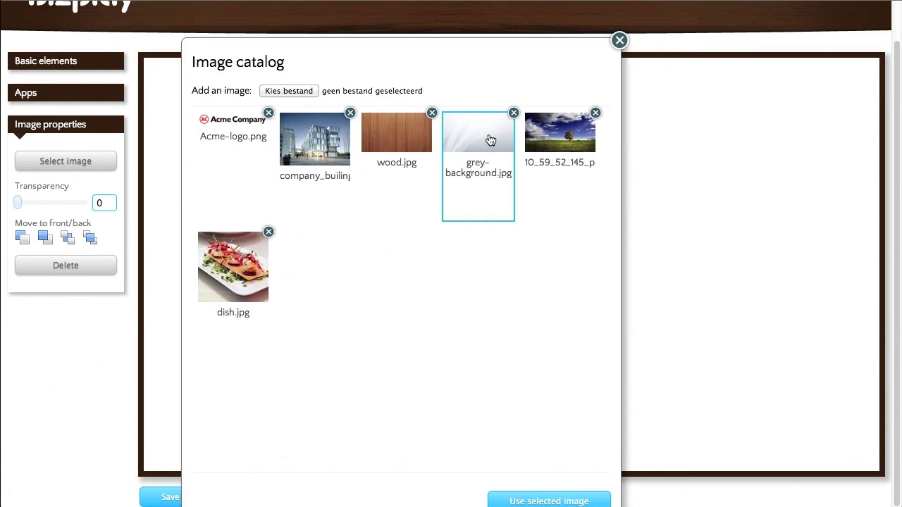
left_click(572, 499)
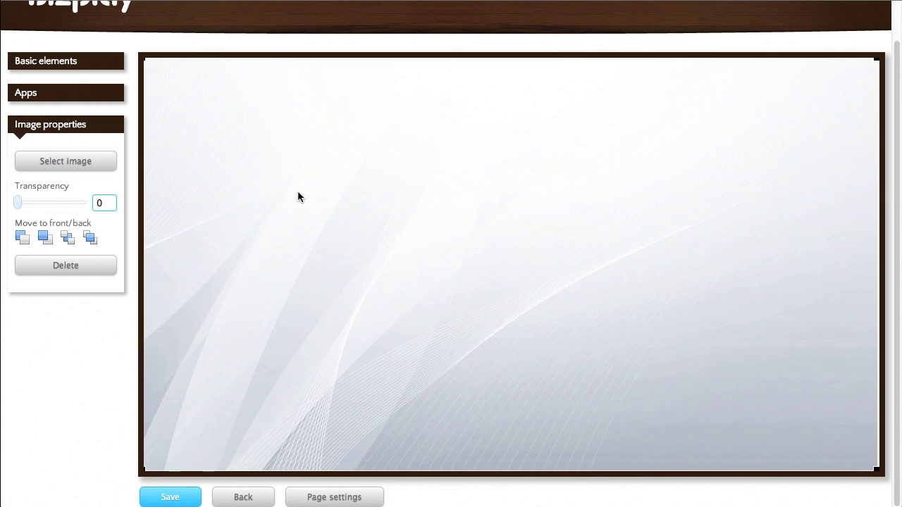
- Add the company logo Acme-logo.png from the image catalog near the upper-left corner of the page
left_click(91, 62)
left_click(102, 90)
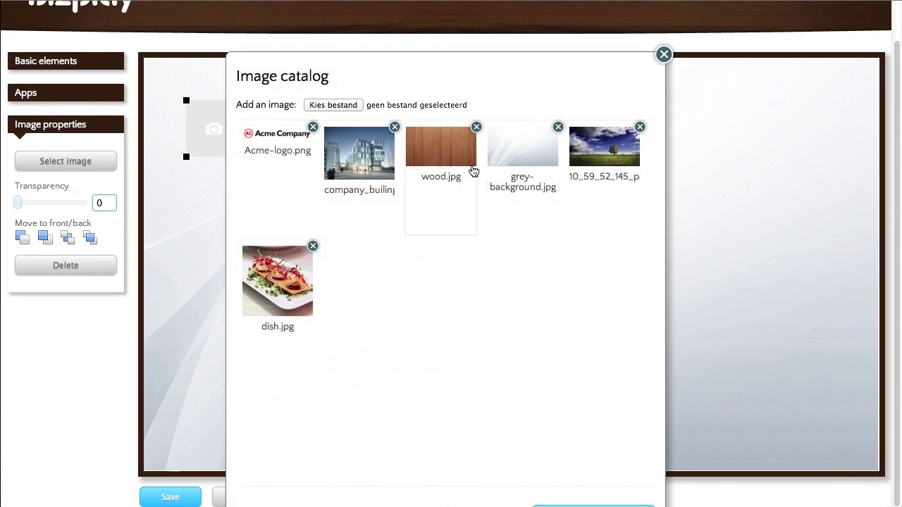
left_click(286, 156)
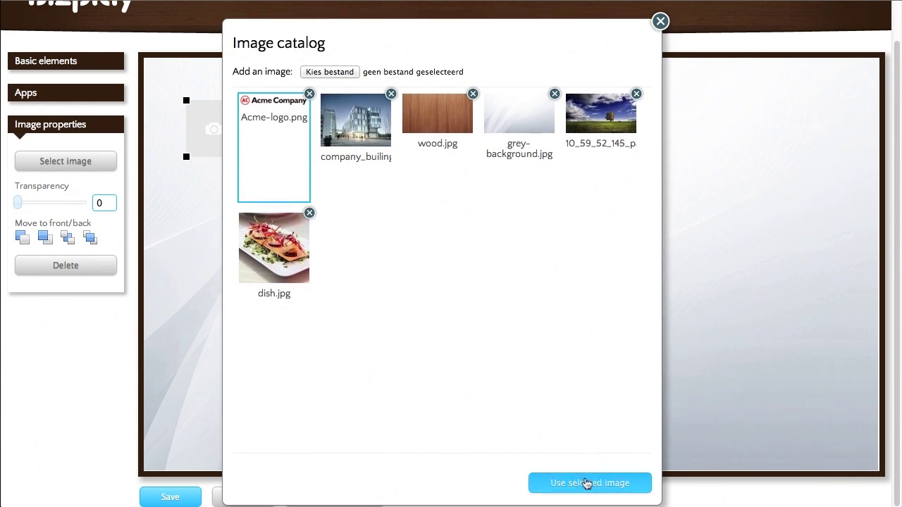
left_click(587, 483)
left_click(301, 186)
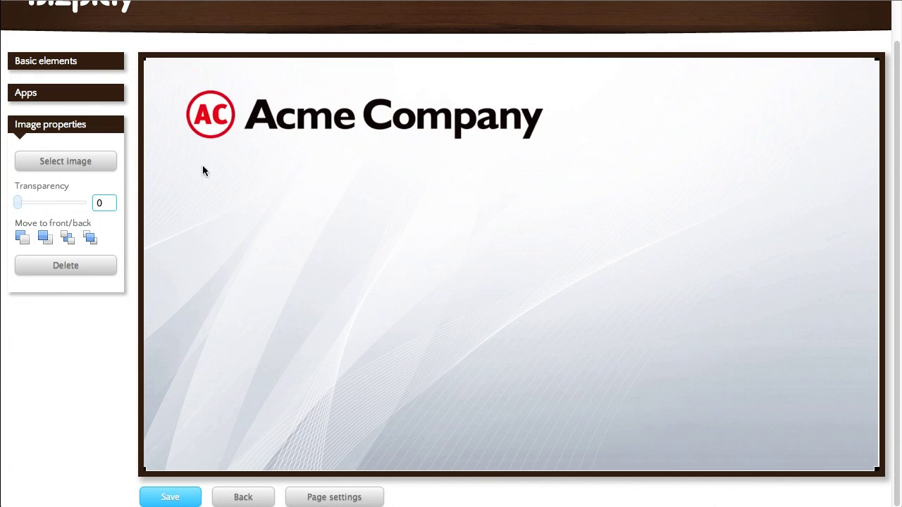
- Add a text element below the logo reading "Our new office building!"
left_click_drag(68, 105, 227, 207)
left_click_drag(91, 154, 2, 154)
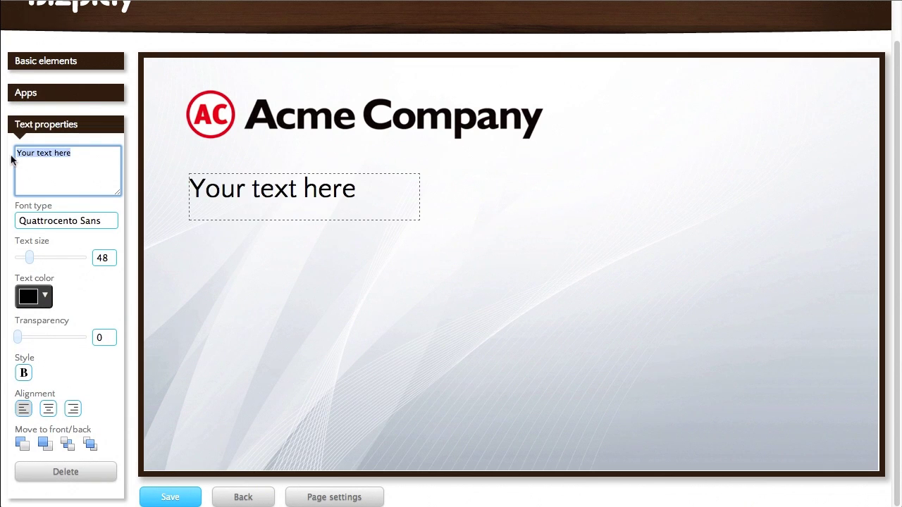
type("Our new offi")
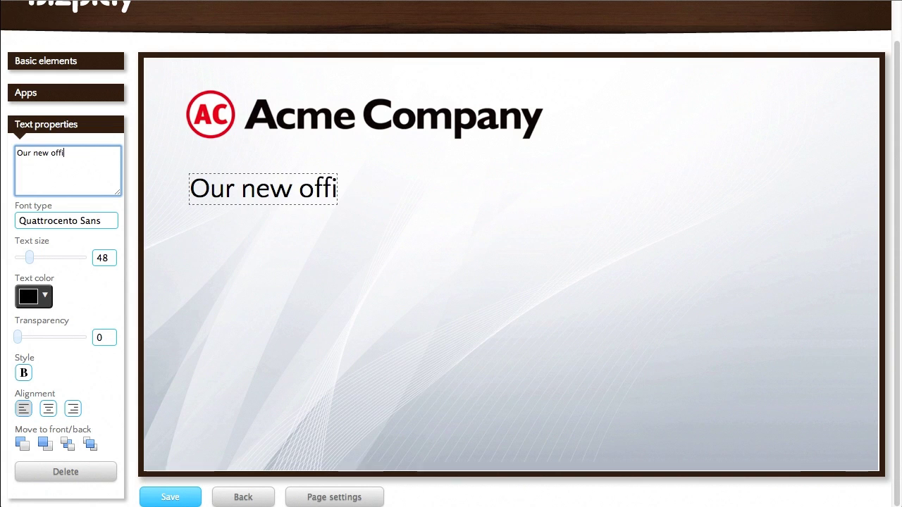
type("ce building!")
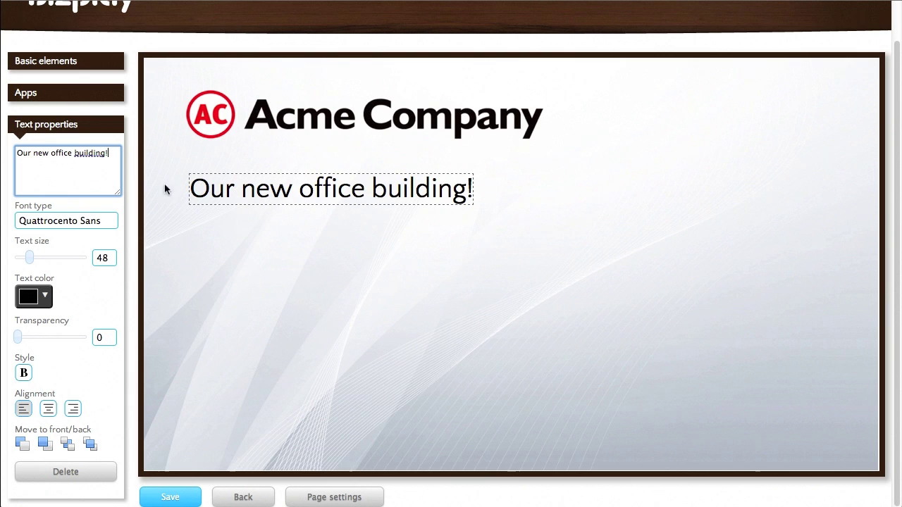
left_click(368, 236)
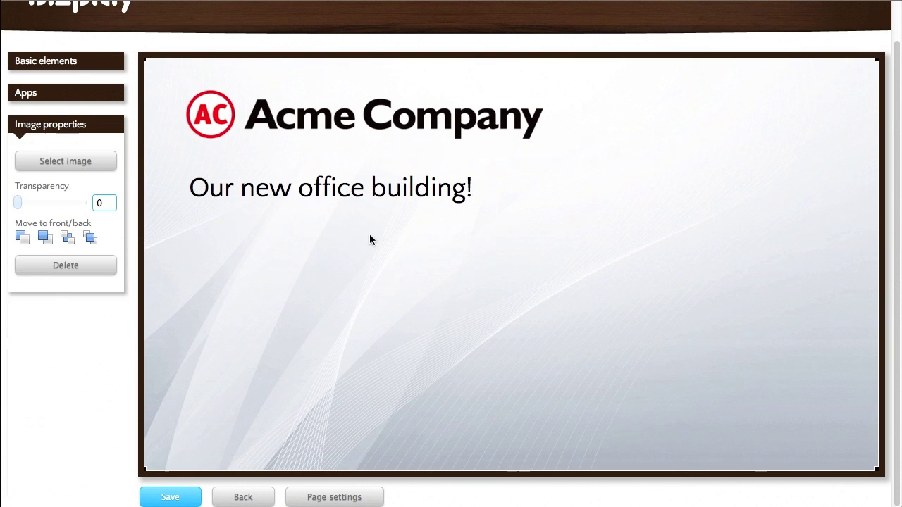
- Add the company building photo from the image catalog to the page's right half, adjust its position and save the page
left_click(47, 69)
left_click(103, 92)
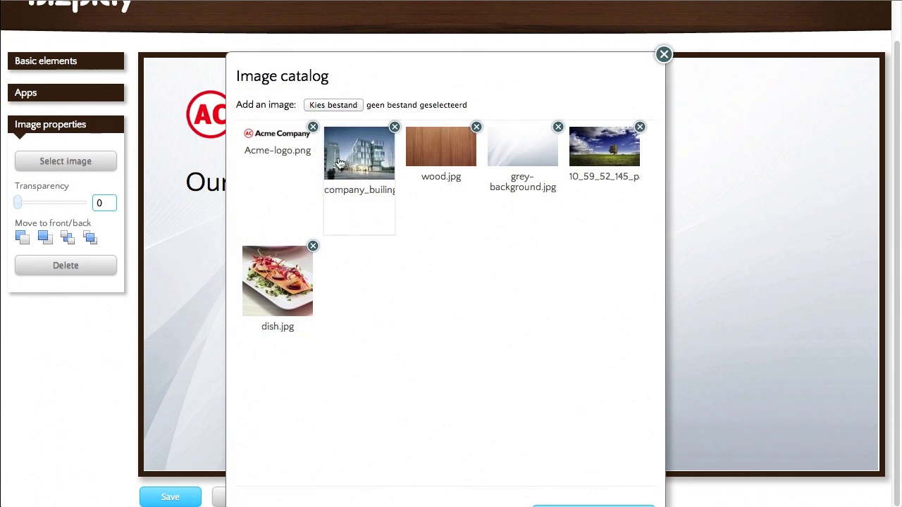
left_click(340, 164)
left_click(569, 486)
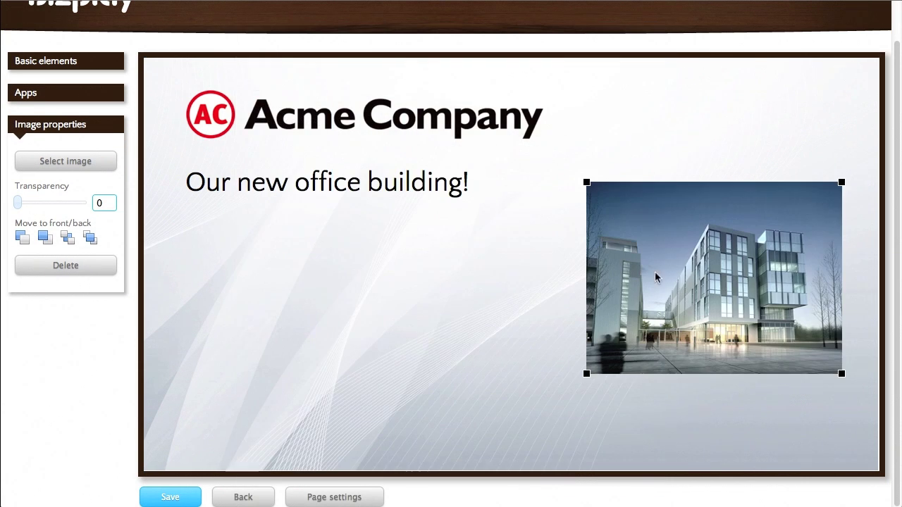
left_click_drag(655, 277, 635, 262)
left_click(176, 497)
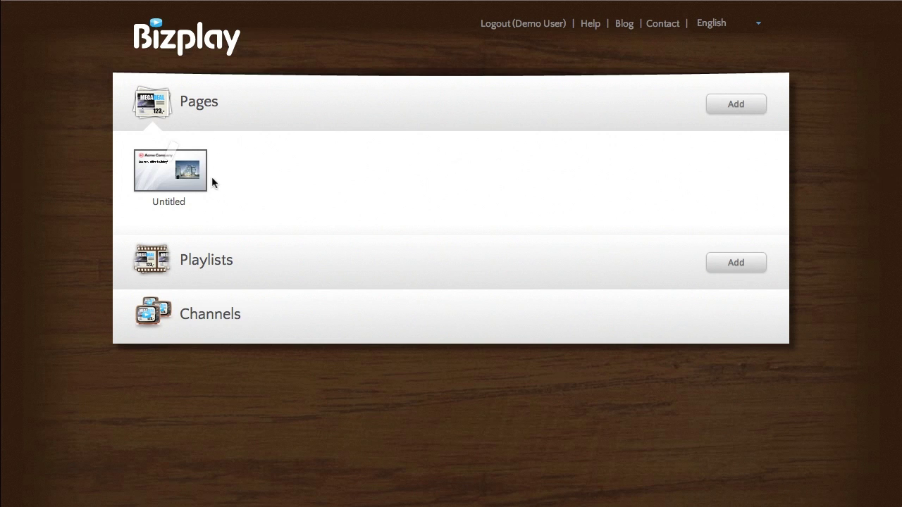
- Duplicate the Untitled page and rename the original page as Background
mouse_move(184, 180)
left_click(138, 132)
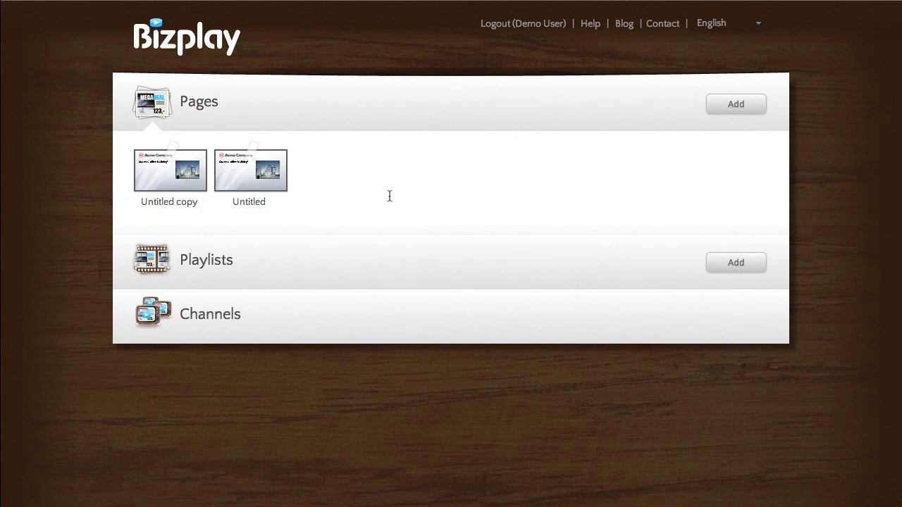
mouse_move(257, 180)
left_click(262, 130)
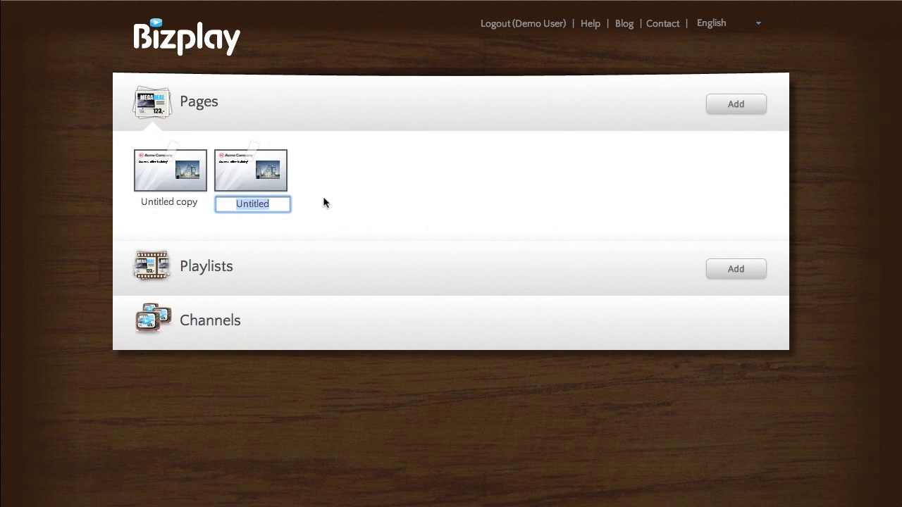
type("Background")
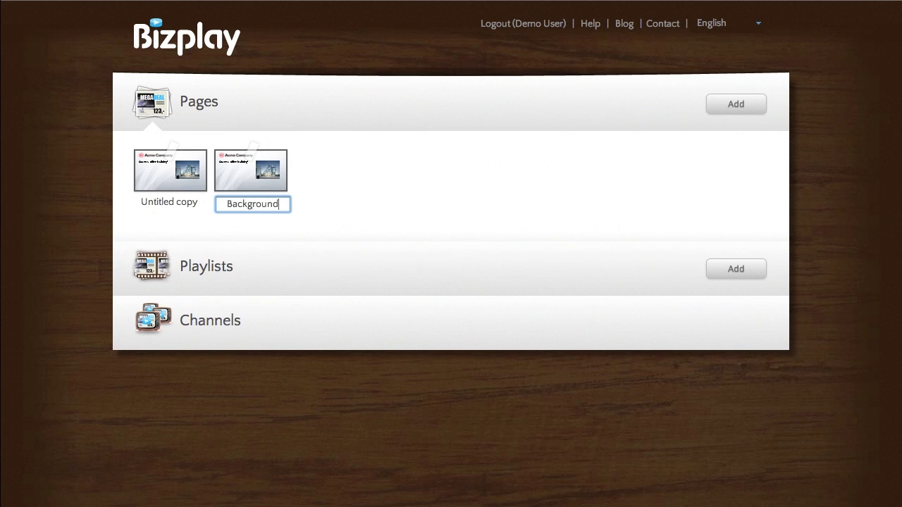
key("Return")
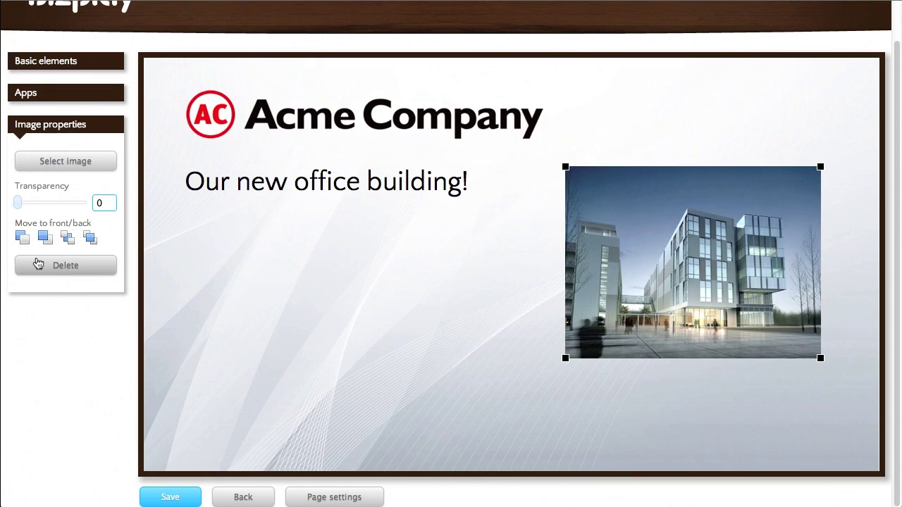
- Delete the building photo and the "Our new office building!" text from the Background page and save it
left_click(38, 264)
left_click(547, 159)
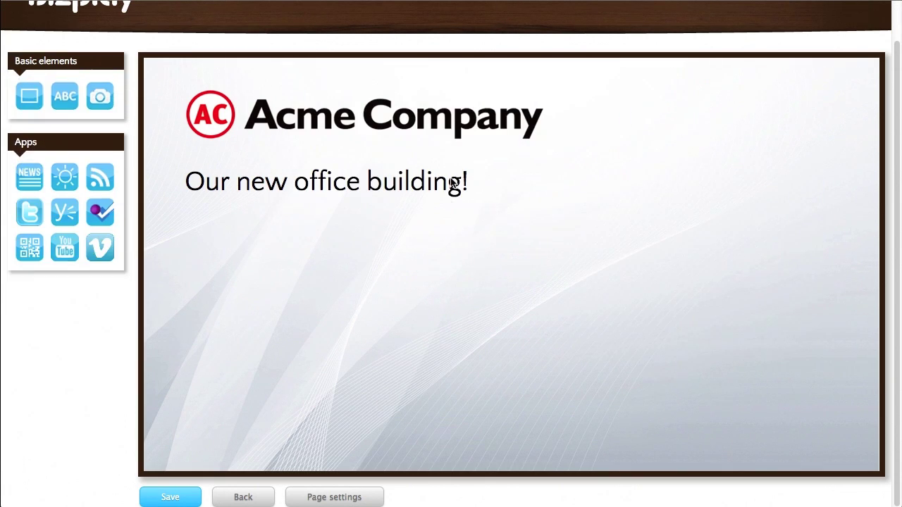
left_click(451, 182)
left_click(66, 472)
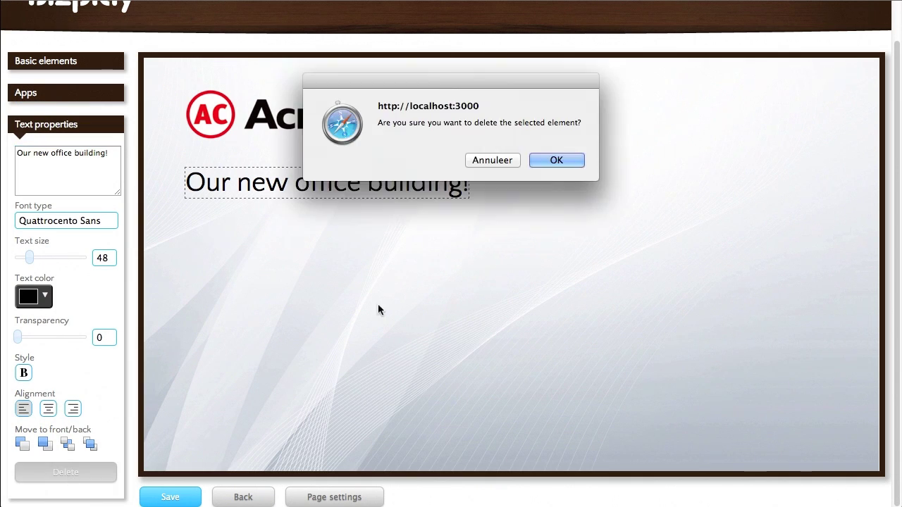
left_click(554, 162)
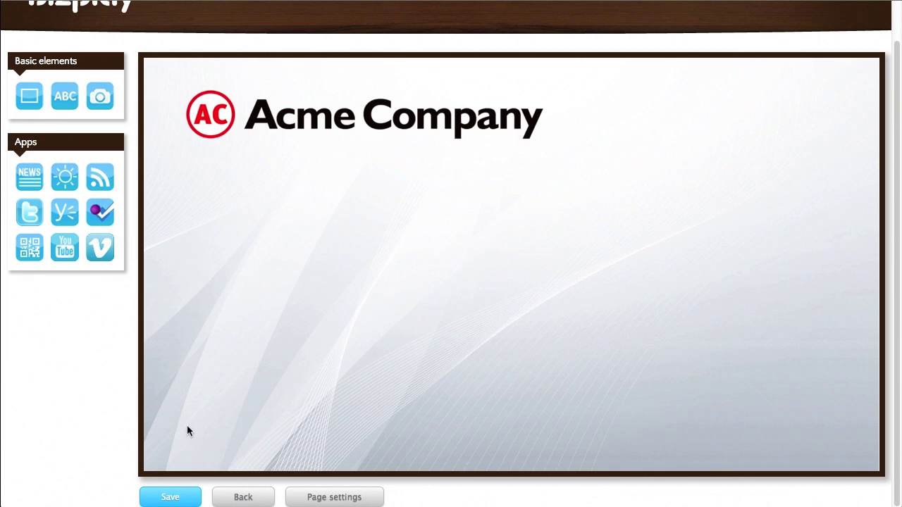
left_click(169, 497)
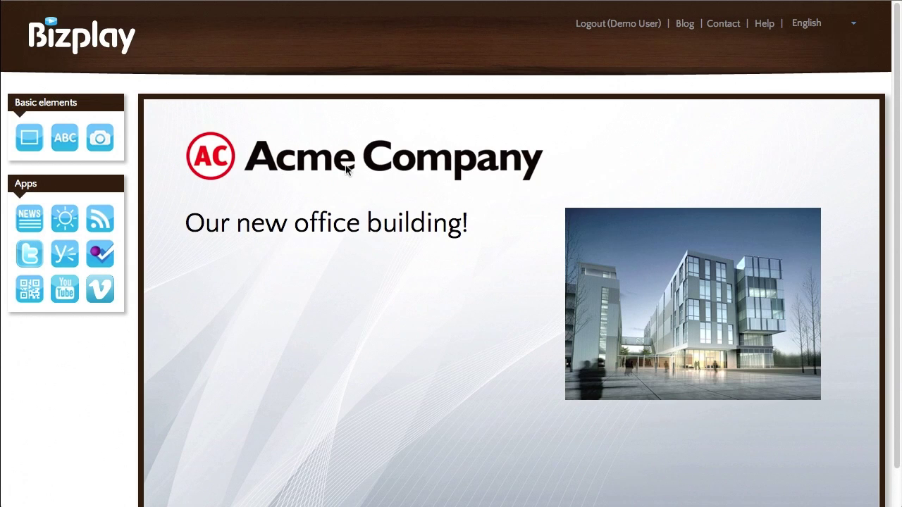
- Delete the Acme Company logo and the grey backdrop image from the Untitled copy page
left_click(346, 169)
left_click(97, 310)
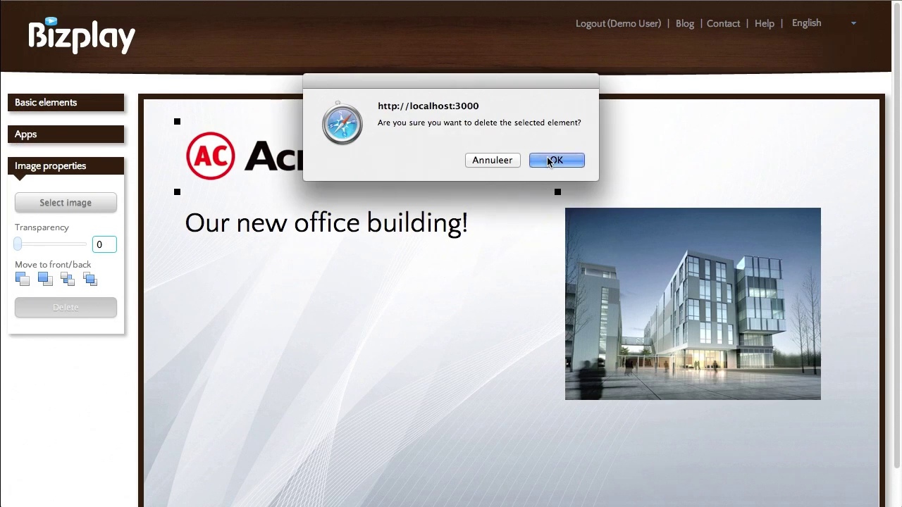
left_click(550, 161)
left_click(89, 308)
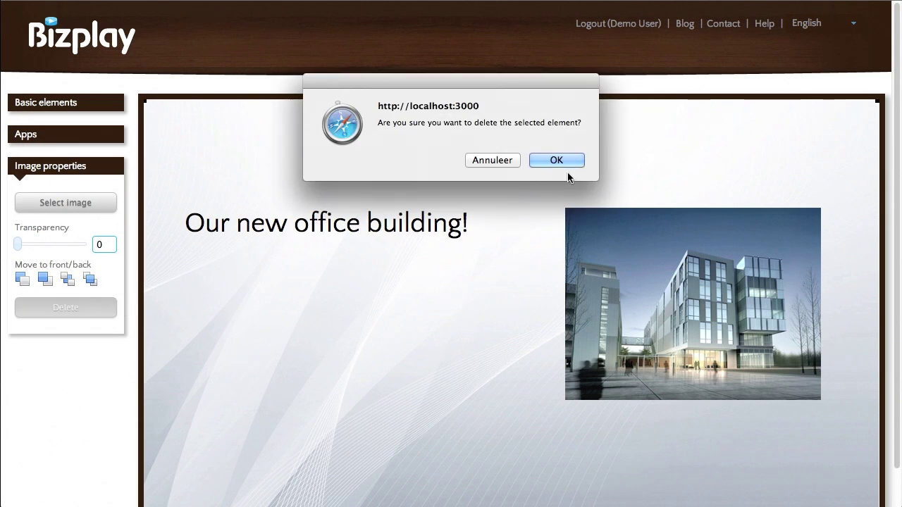
left_click(568, 163)
- Set the Background page as the background page of Untitled copy and save it
scroll(337, 305, "down", 1)
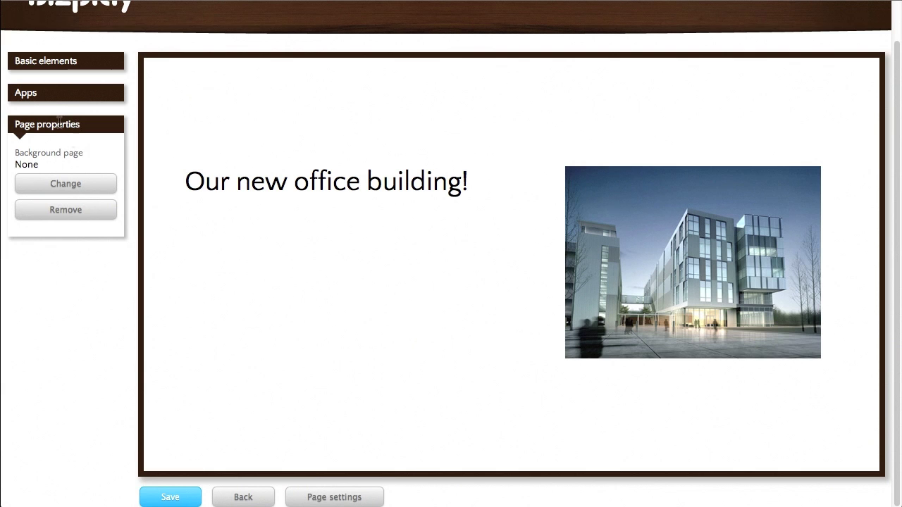
left_click(66, 184)
left_click_drag(24, 153, 73, 153)
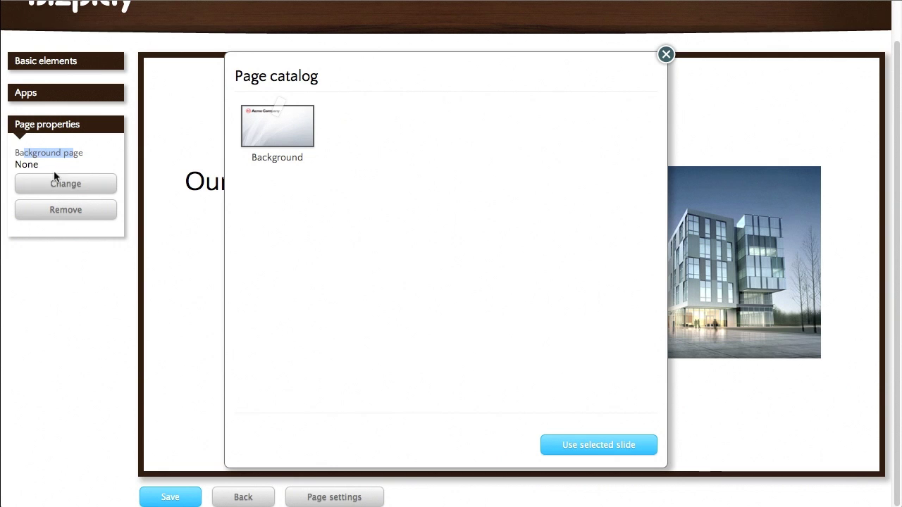
left_click(306, 146)
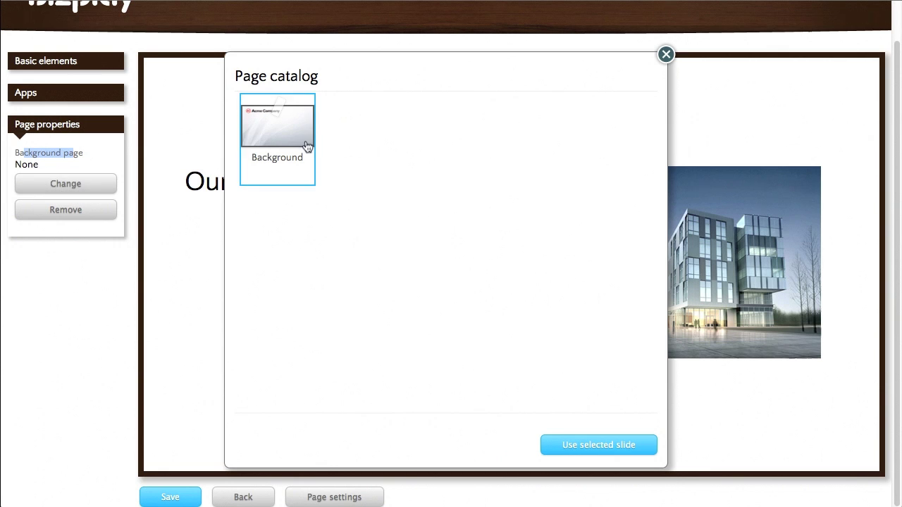
left_click(571, 445)
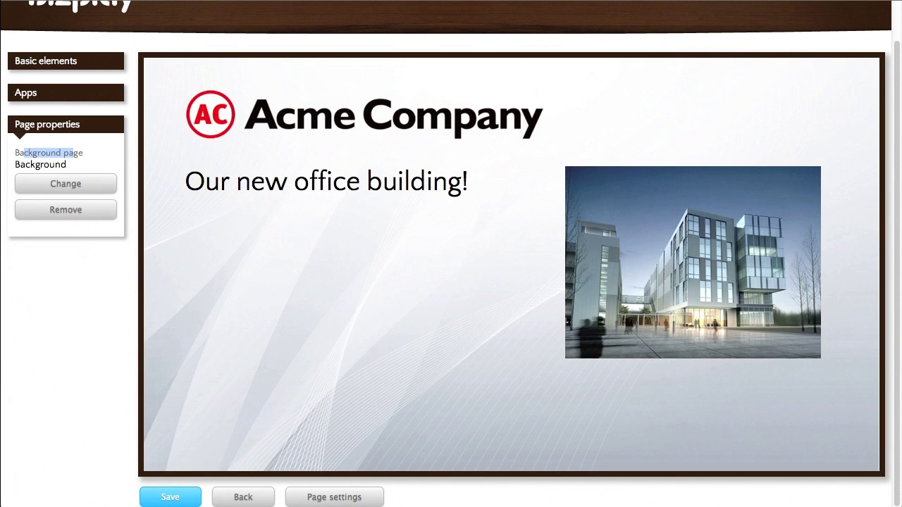
left_click(170, 497)
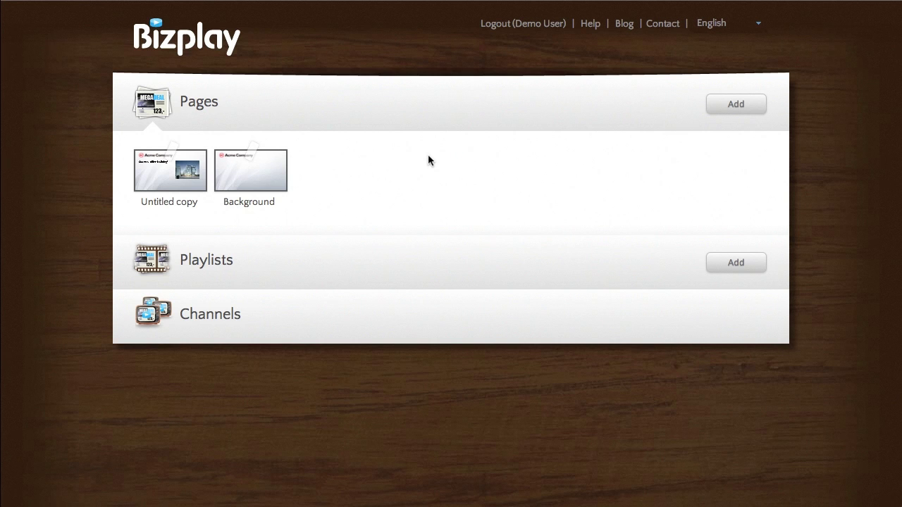
- Add another new page and open it for editing
left_click(720, 111)
left_click(738, 137)
left_click(528, 173)
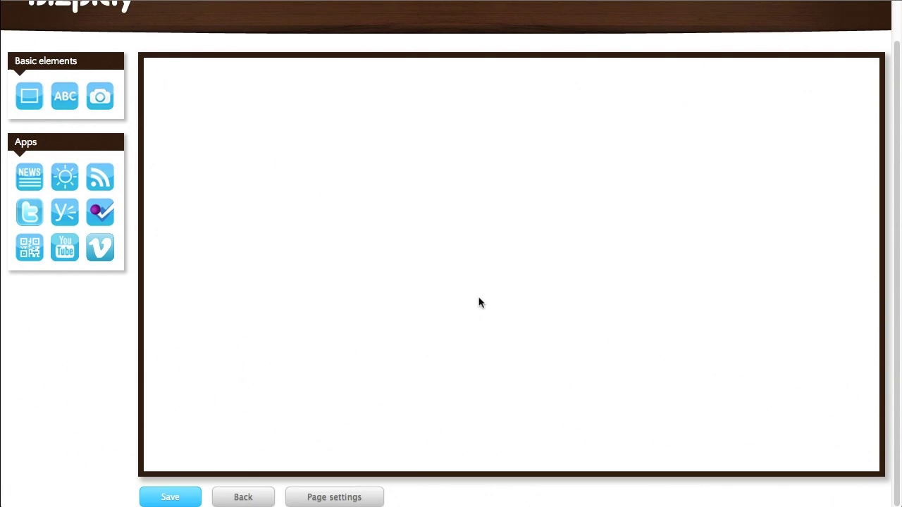
- Assign the Background page as the background page of the new blank page
left_click(353, 497)
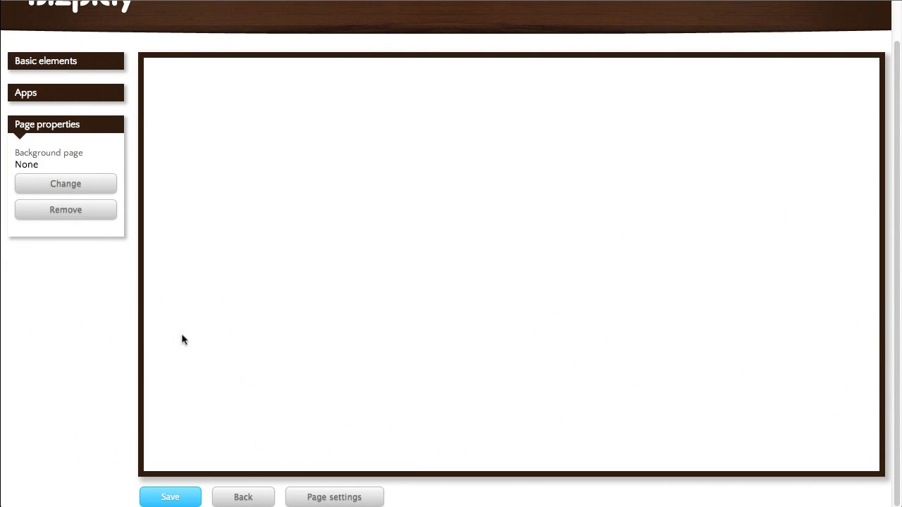
left_click(78, 187)
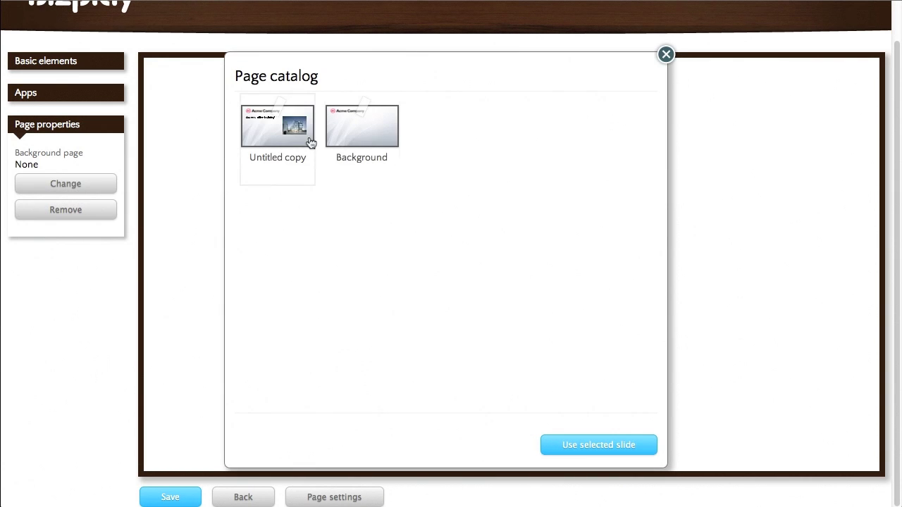
left_click(602, 451)
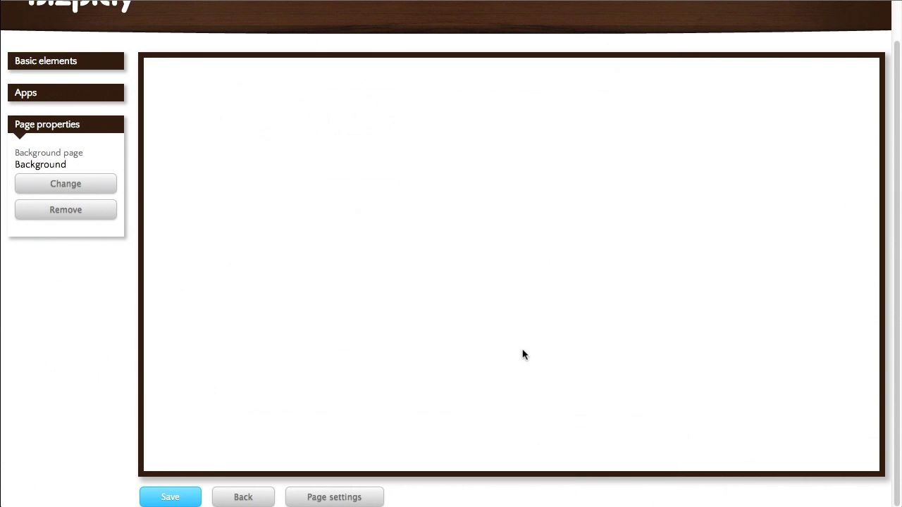
- Add a Weather app below the company logo and set its location to San Francisco (California, United States)
left_click(76, 135)
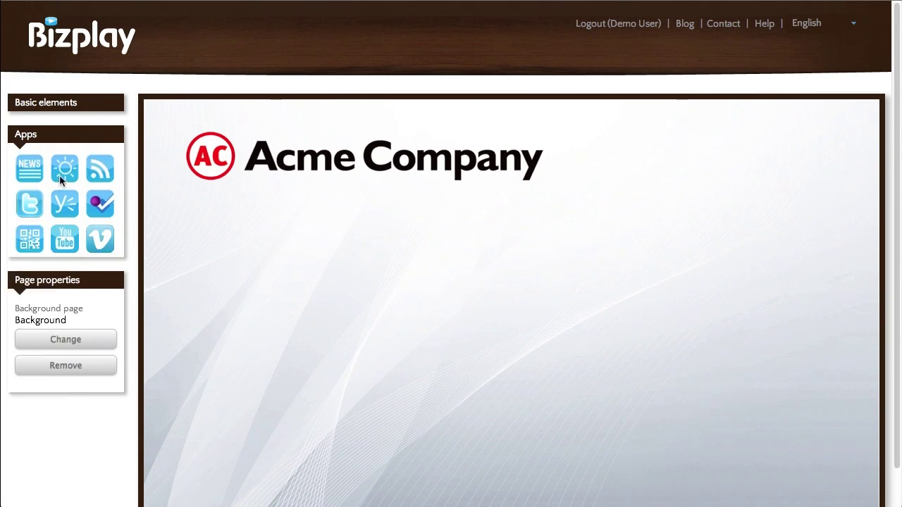
left_click_drag(59, 174, 233, 245)
scroll(497, 284, "down", 1)
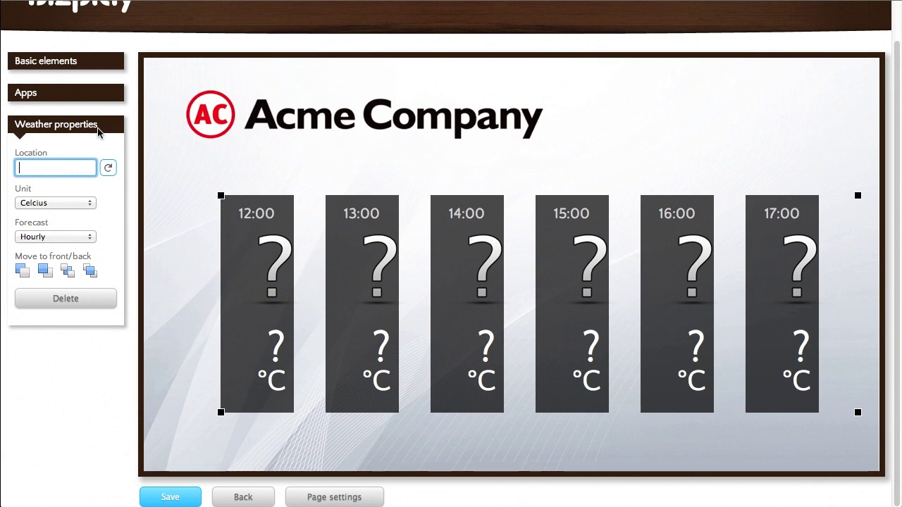
type("san franci")
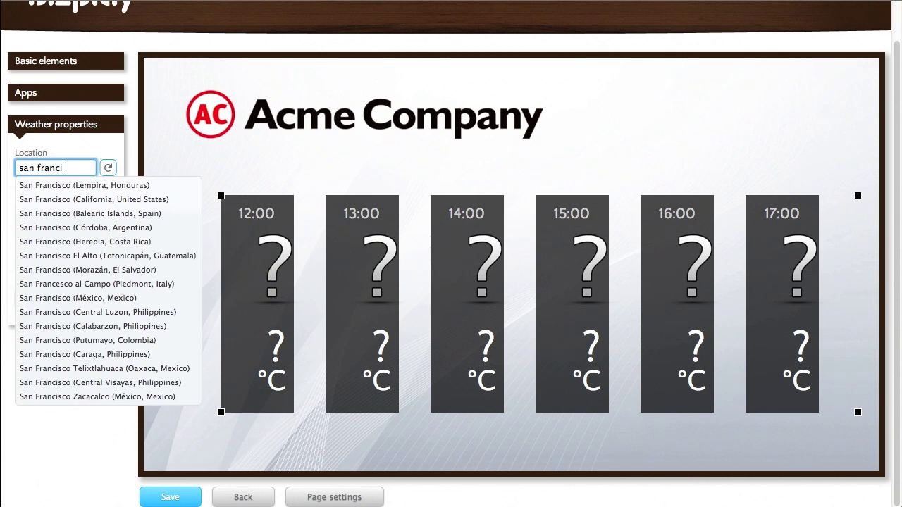
type("sc")
left_click(105, 187)
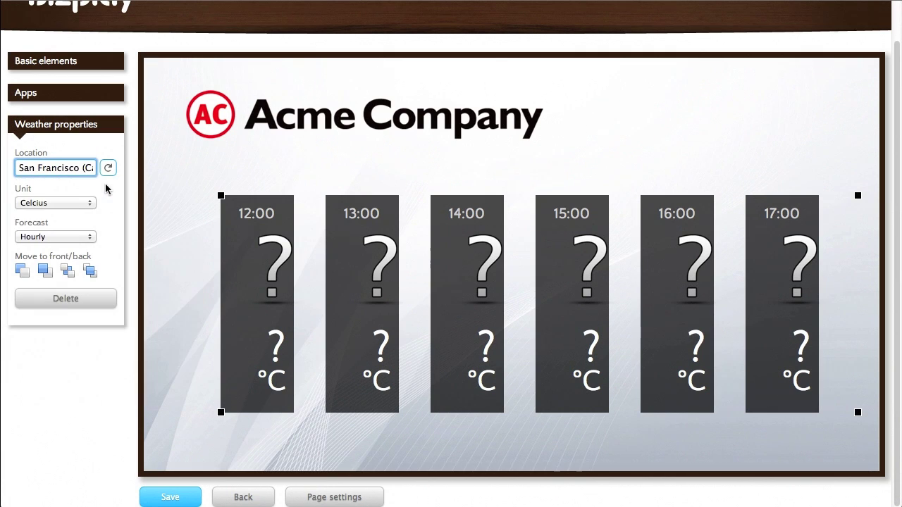
- Switch the weather forecast's unit to Fahrenheit, refresh it, then save the page and return to the overview
left_click(60, 204)
left_click(62, 213)
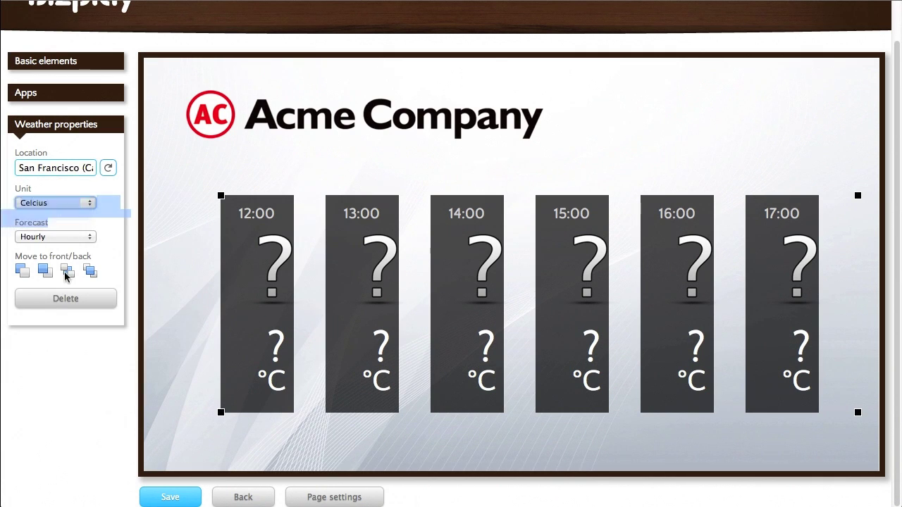
left_click(107, 168)
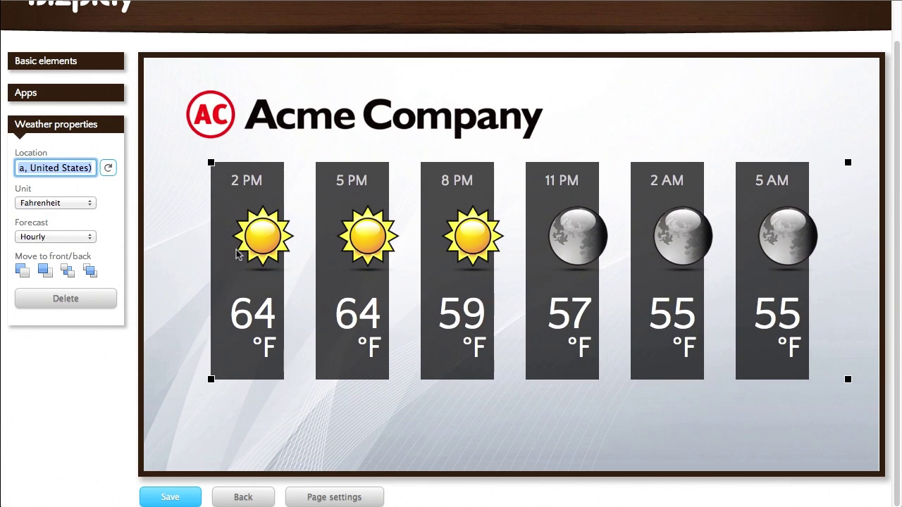
left_click(169, 495)
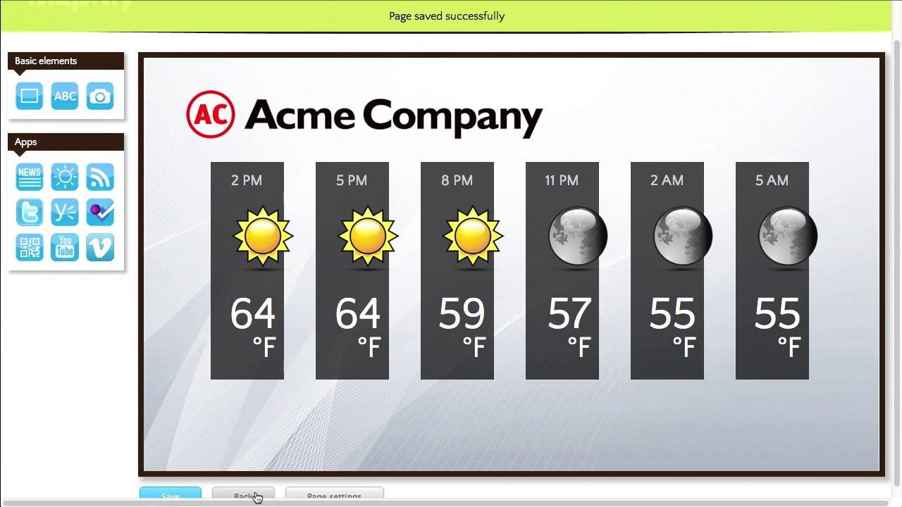
left_click(257, 498)
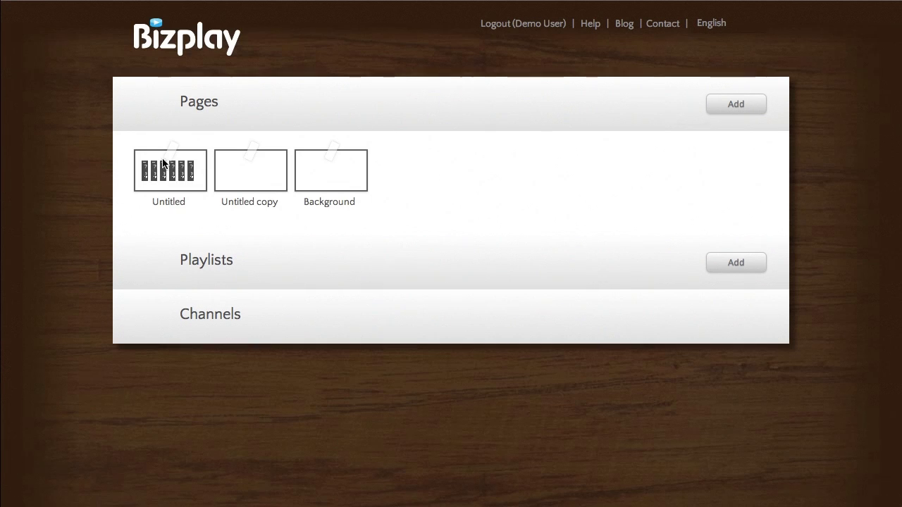
- Create a new playlist and add the Untitled copy page followed by the Untitled weather page
left_click(217, 262)
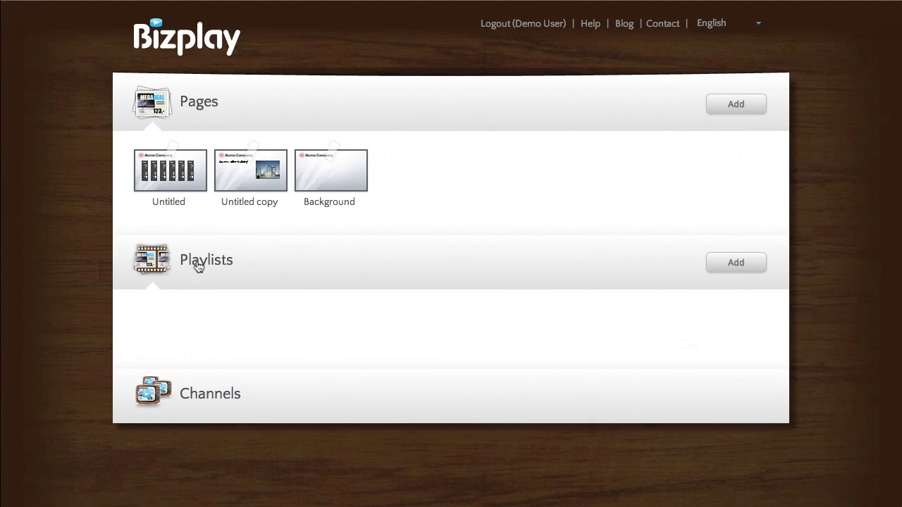
left_click(752, 267)
left_click(239, 324)
left_click_drag(224, 198, 161, 318)
left_click_drag(168, 169, 240, 389)
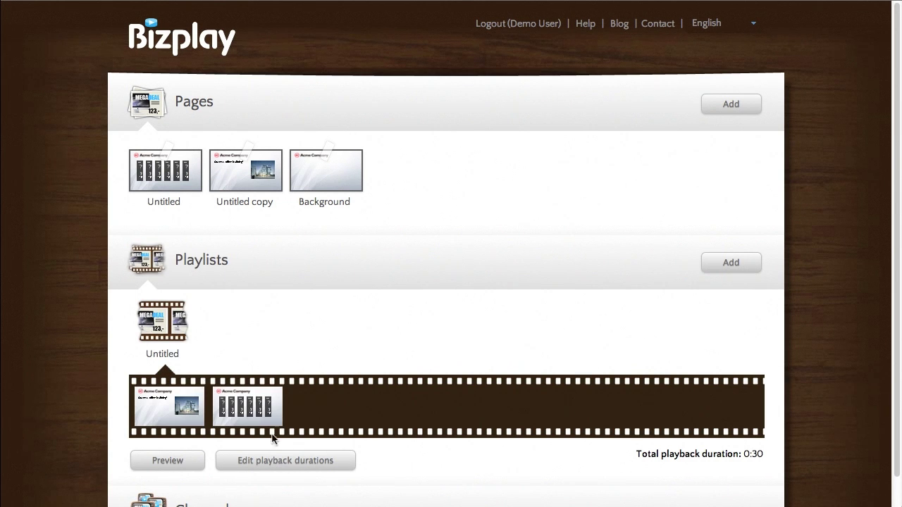
- Set the playback duration of the playlist's first page to 4
left_click(282, 460)
type("4")
key("Tab")
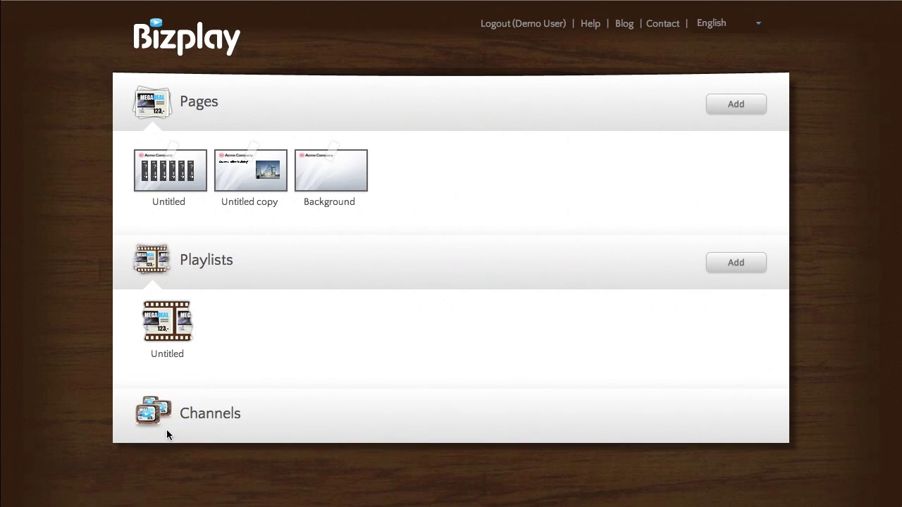
- Replace the grey backdrop of the Background page with wood.jpg and return to the page overview
mouse_move(348, 184)
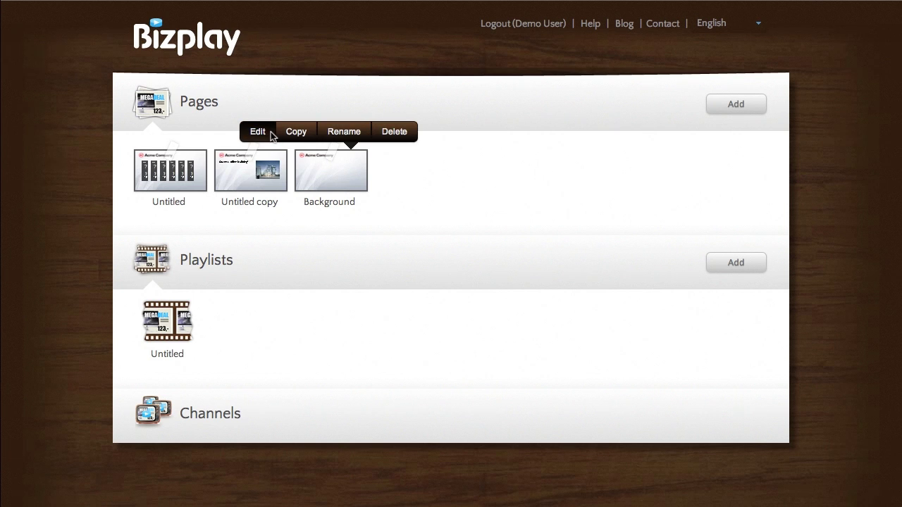
left_click(270, 131)
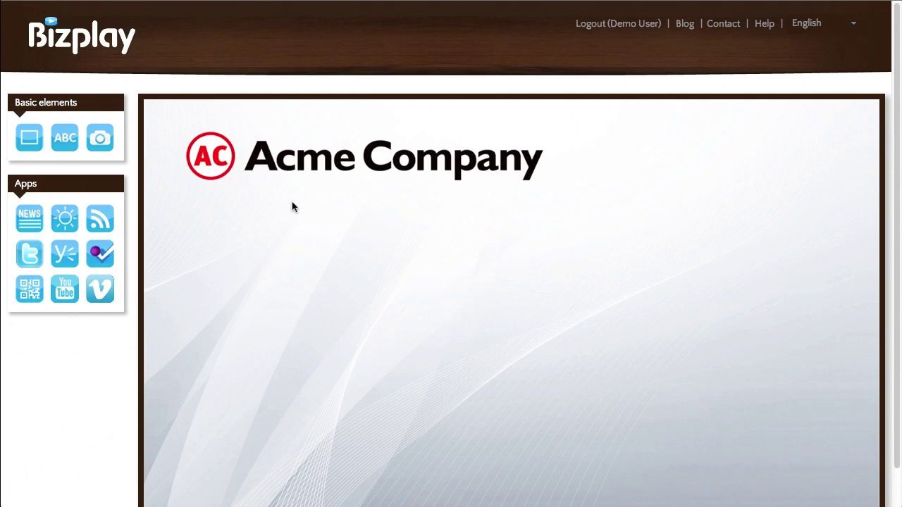
scroll(293, 207, "down", 1)
left_click(294, 206)
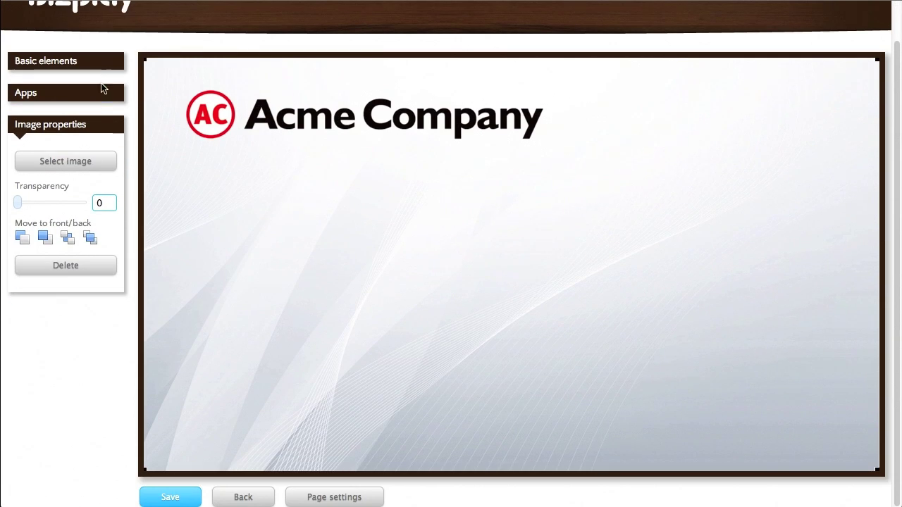
left_click(111, 162)
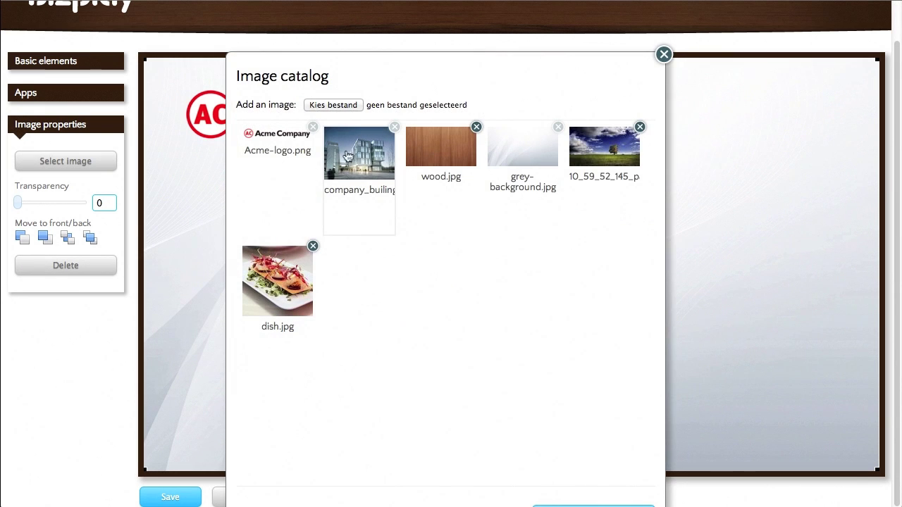
left_click(417, 172)
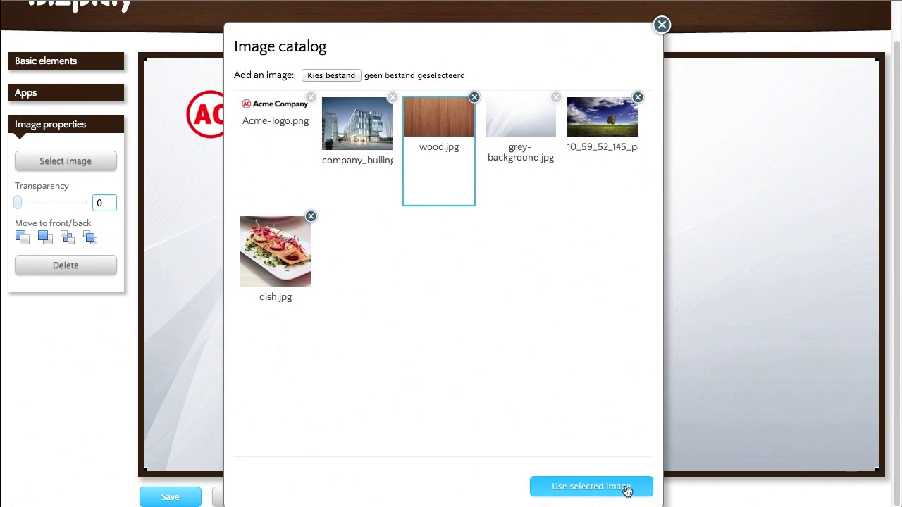
left_click(638, 486)
left_click(229, 494)
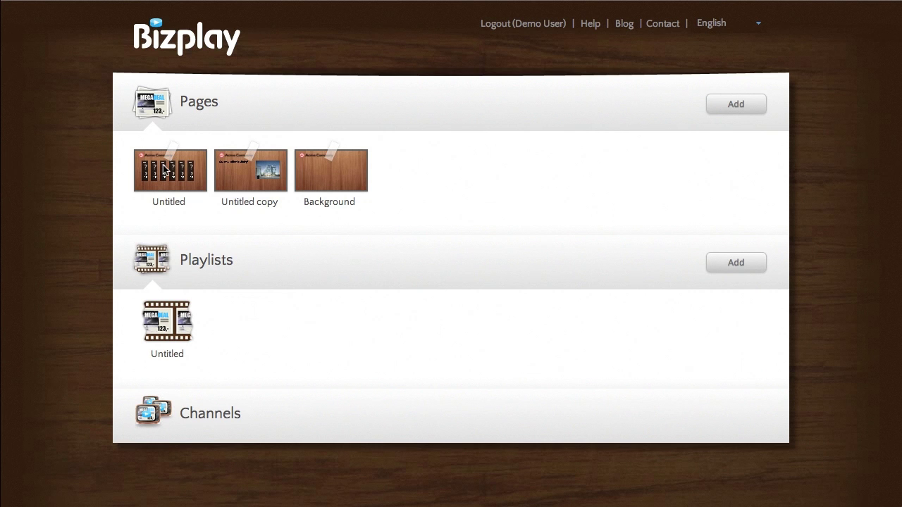
- Reopen the Background page for editing and delete its wood backdrop image
mouse_move(366, 179)
left_click(248, 130)
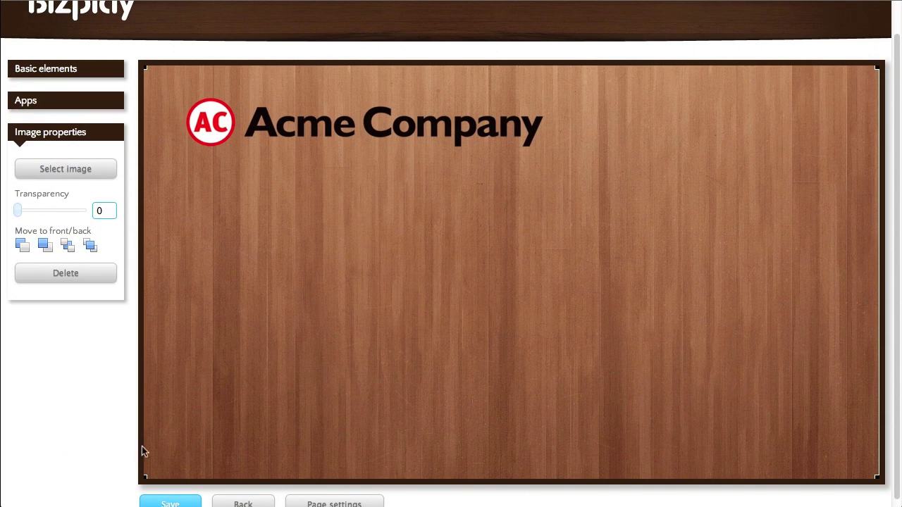
left_click(67, 273)
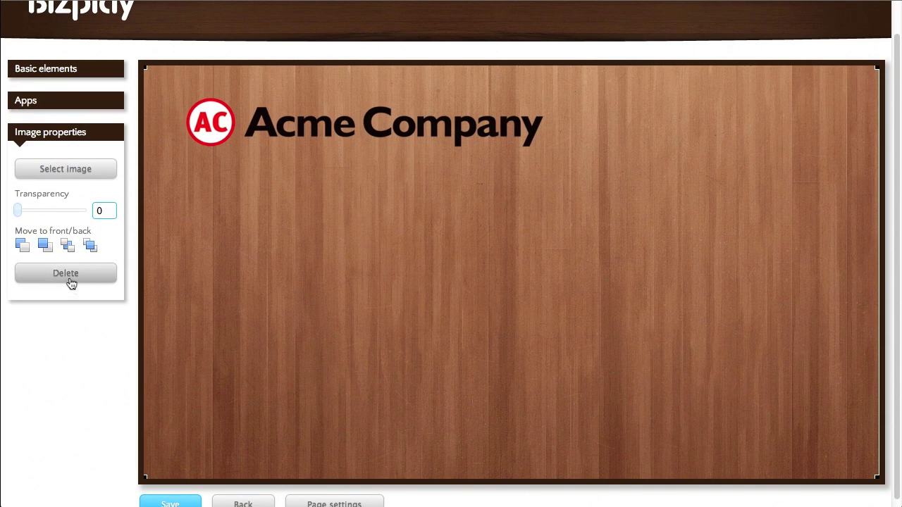
left_click(579, 161)
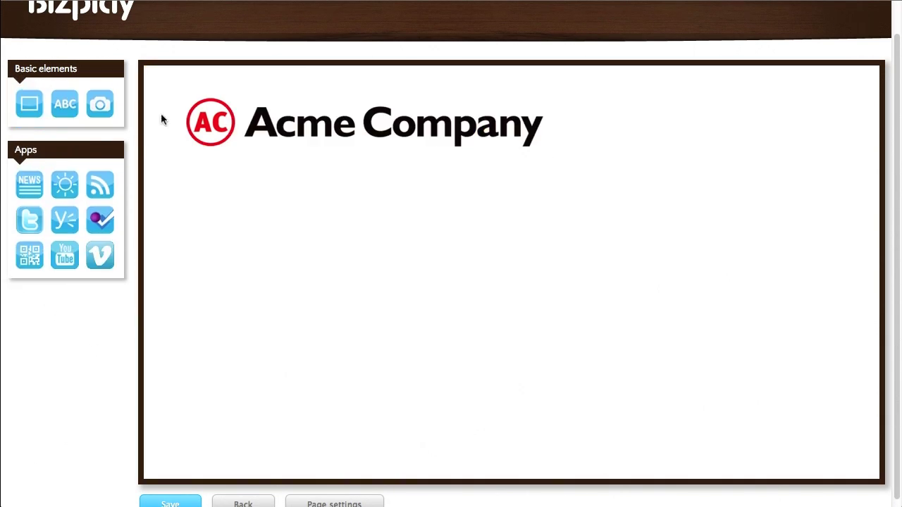
left_click(98, 258)
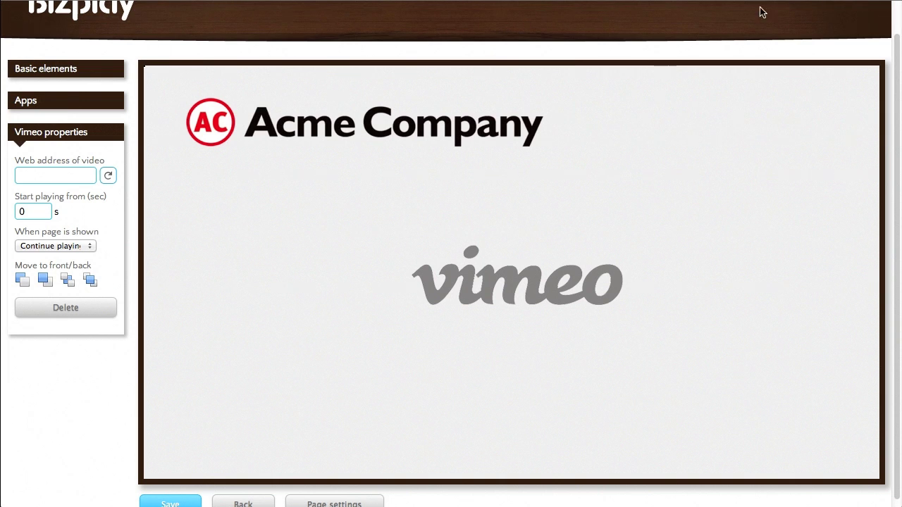
left_click(74, 176)
type("http://vimeo.com/17808183")
left_click(107, 176)
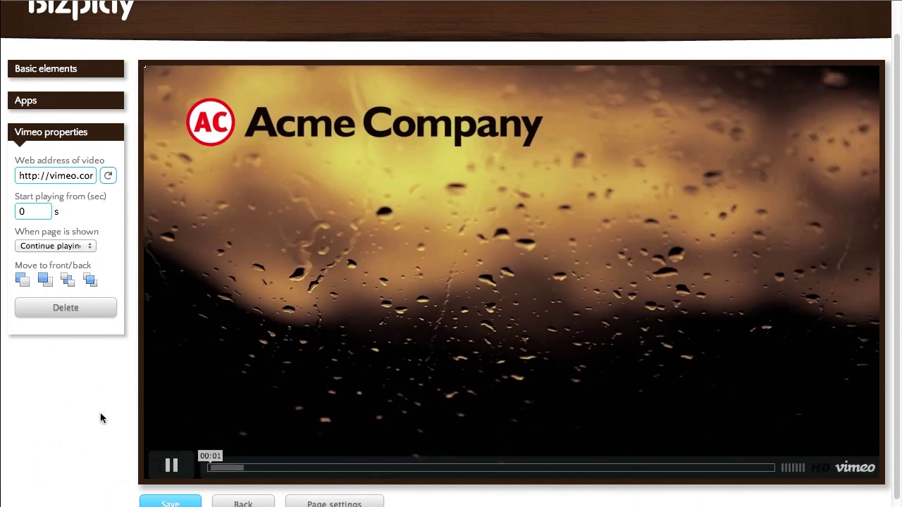
left_click(170, 502)
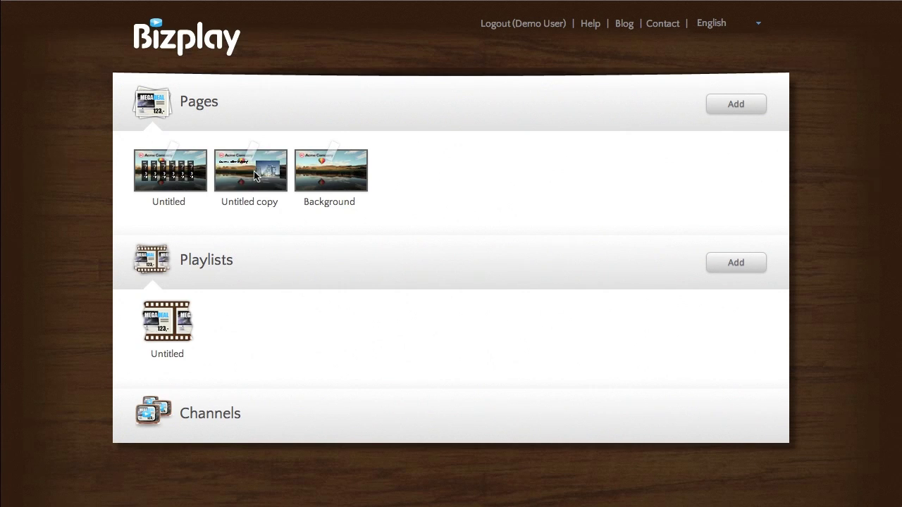
- Open the Untitled playlist for editing
left_click(181, 324)
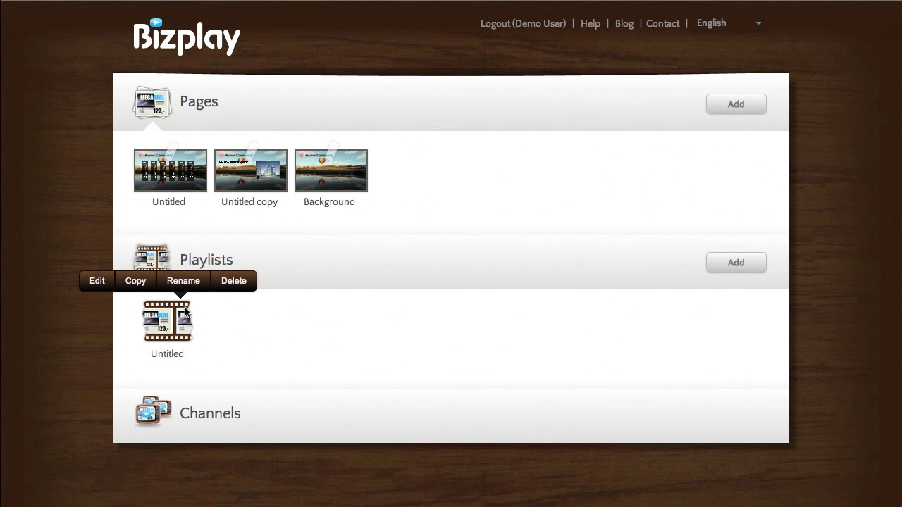
left_click(235, 307)
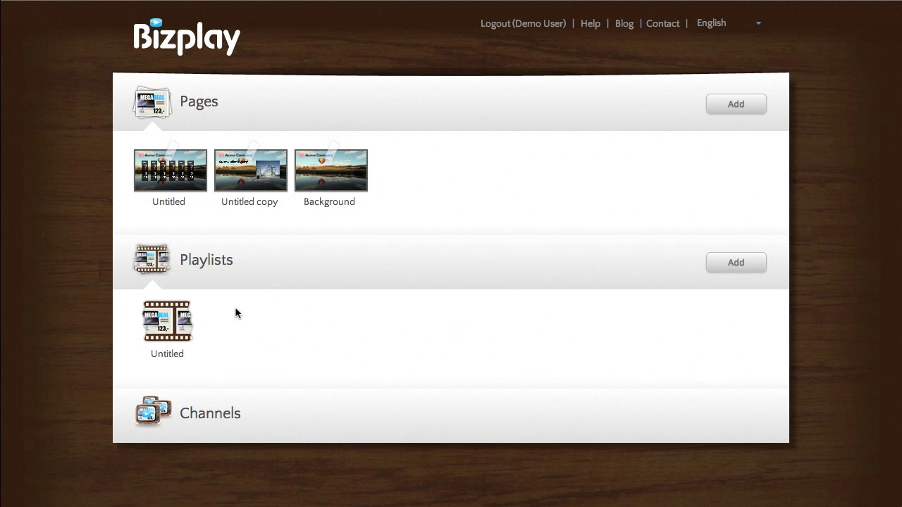
left_click(179, 318)
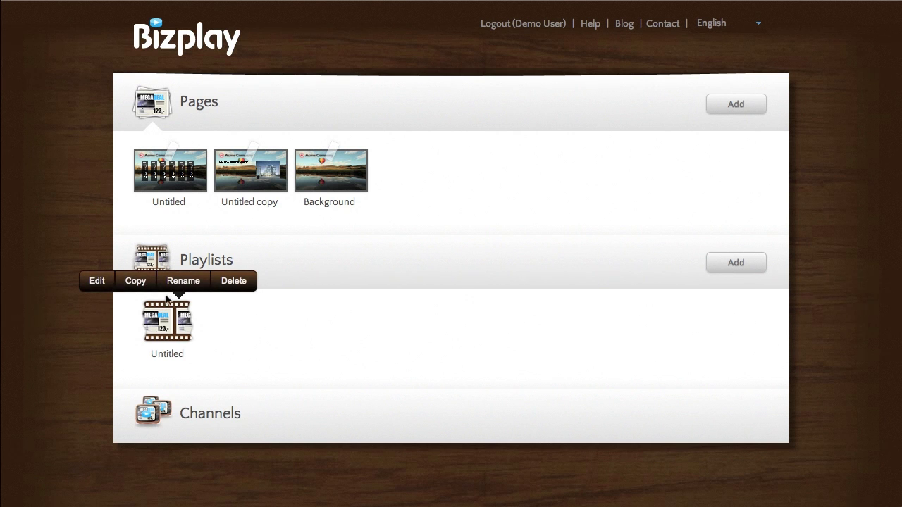
left_click(99, 281)
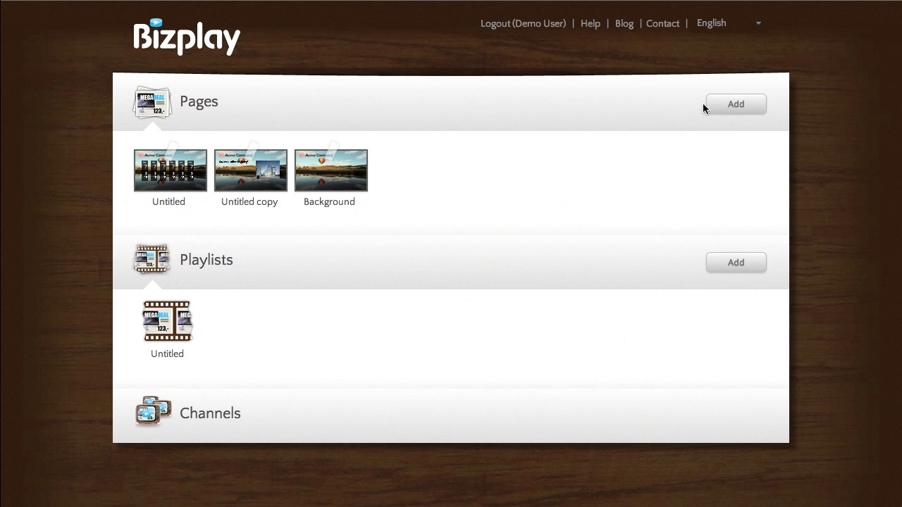
- Add another new blank page and open it for editing
left_click(728, 106)
left_click(725, 137)
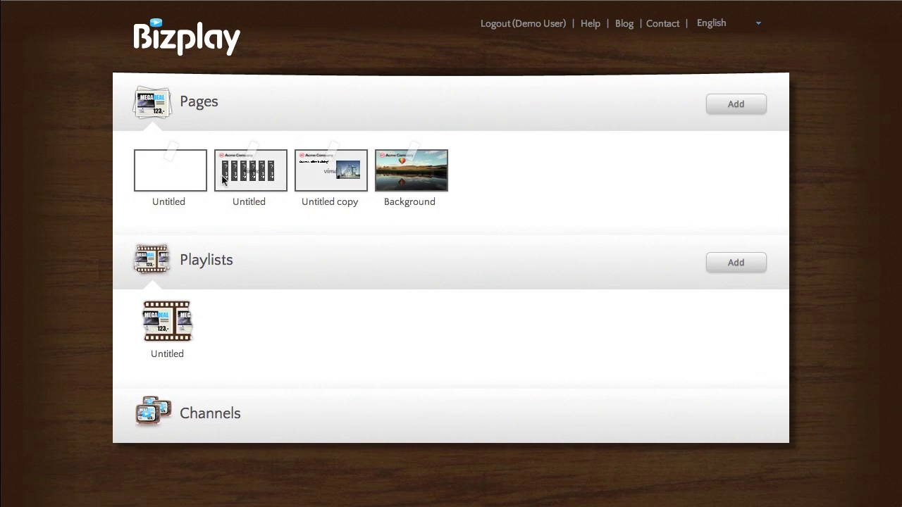
left_click(191, 177)
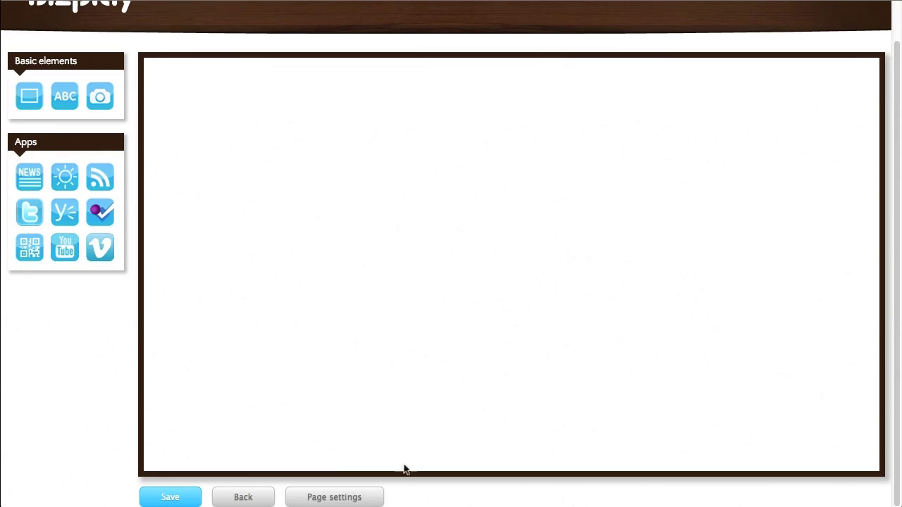
- Assign the Untitled weather page as the background page of the new page
left_click(355, 497)
left_click(80, 182)
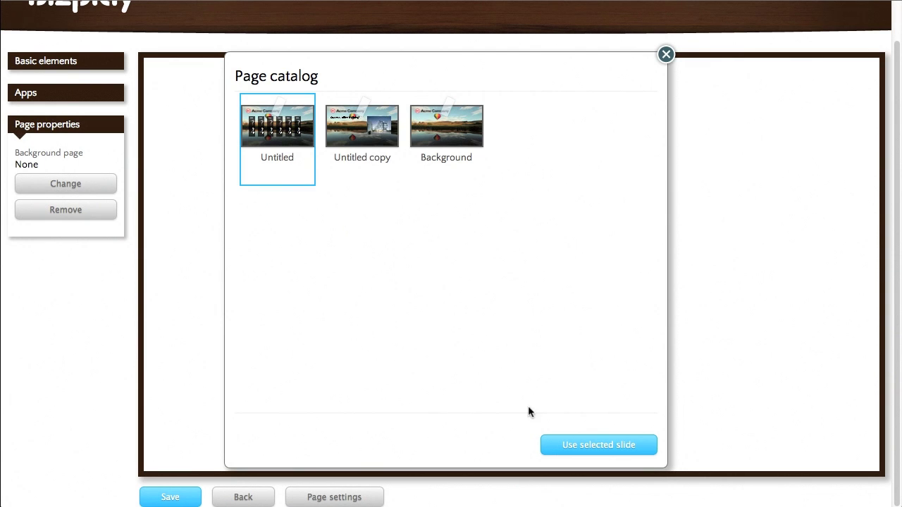
left_click(614, 445)
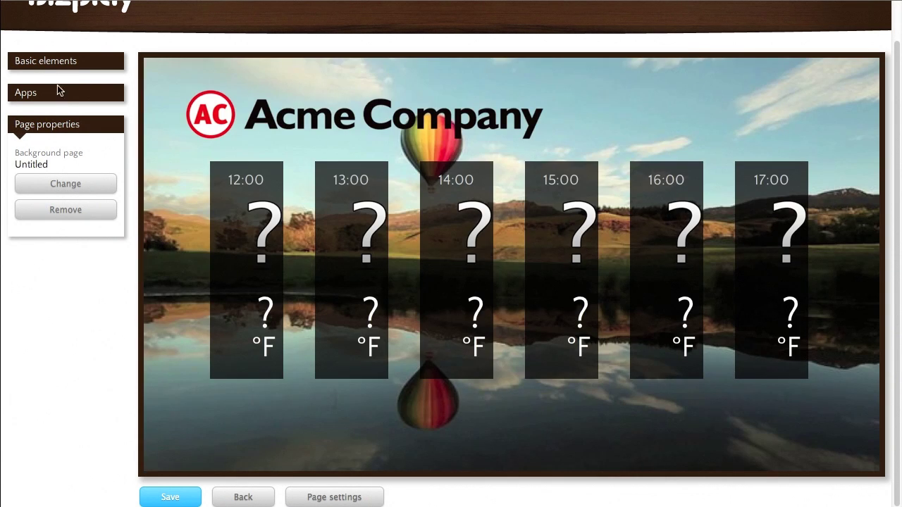
- Add a text element below the weather forecast reading "Weather in San Francisco"
left_click(37, 62)
left_click_drag(67, 92, 416, 409)
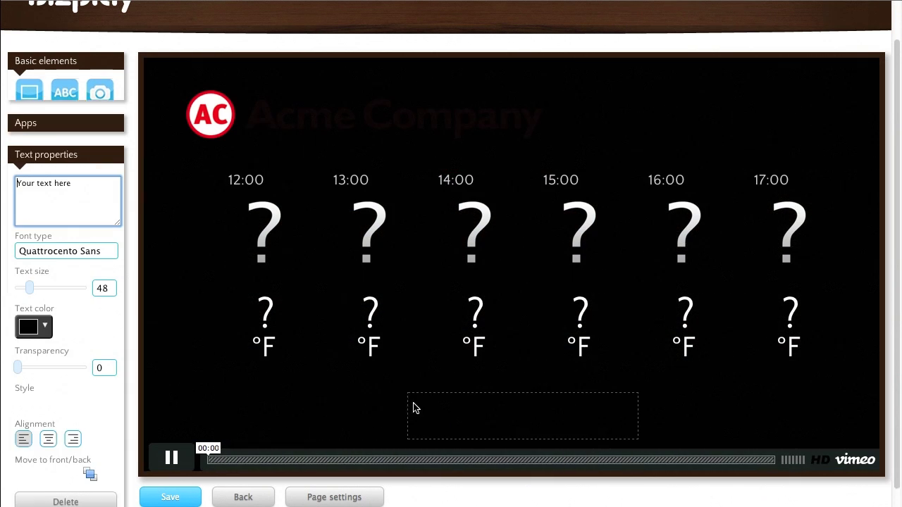
left_click_drag(71, 153, 3, 152)
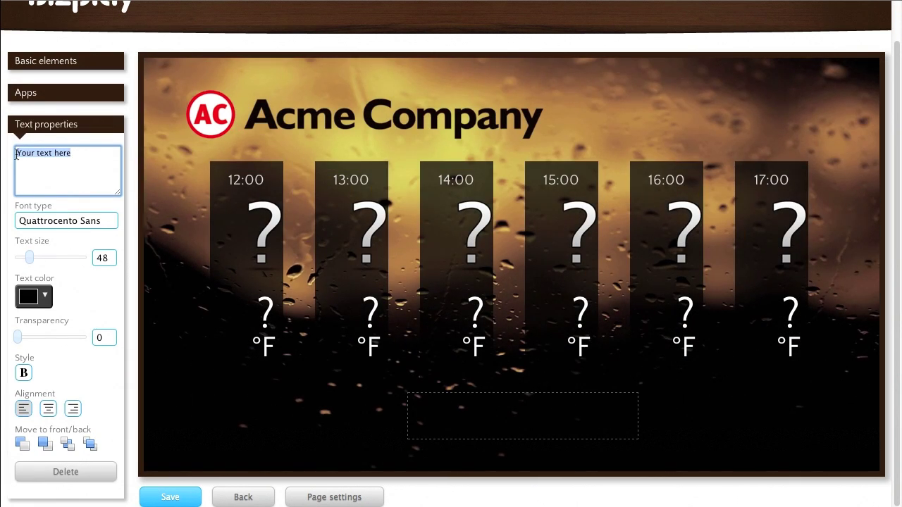
type("Weather in San")
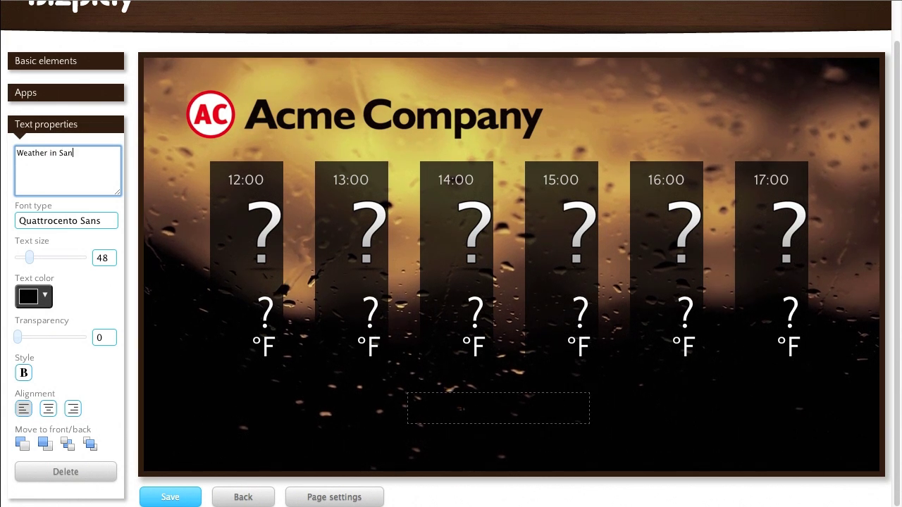
type(" Francisco")
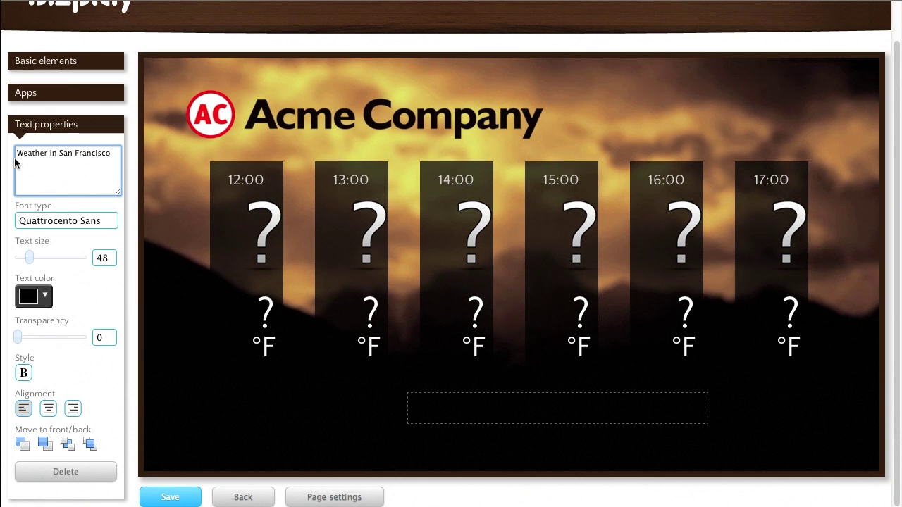
- Set the "Weather in San Francisco" text color to white (#ffffff) and center the text beneath the forecast columns
left_click(46, 296)
left_click(45, 240)
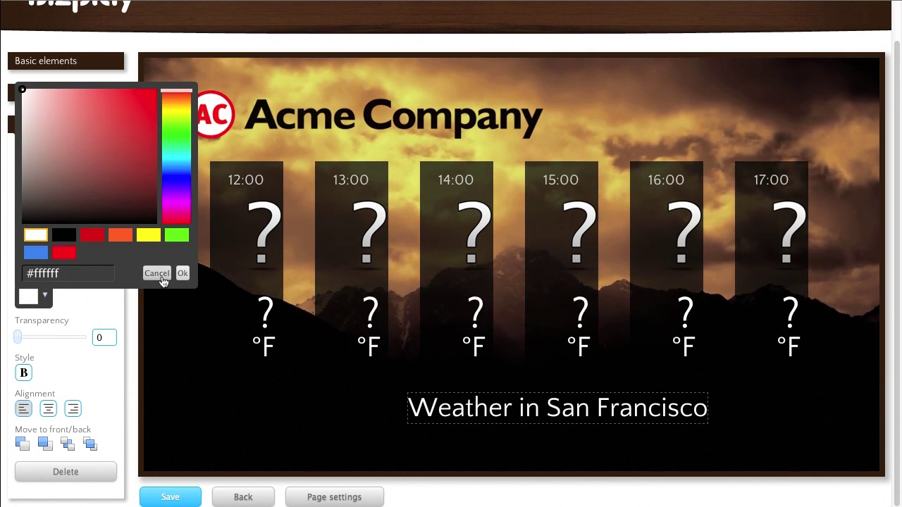
left_click(181, 276)
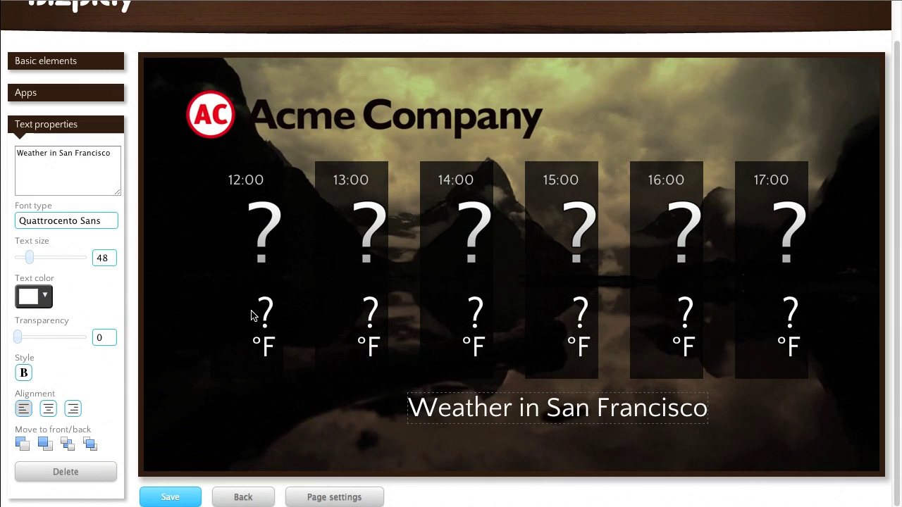
left_click_drag(541, 418, 493, 421)
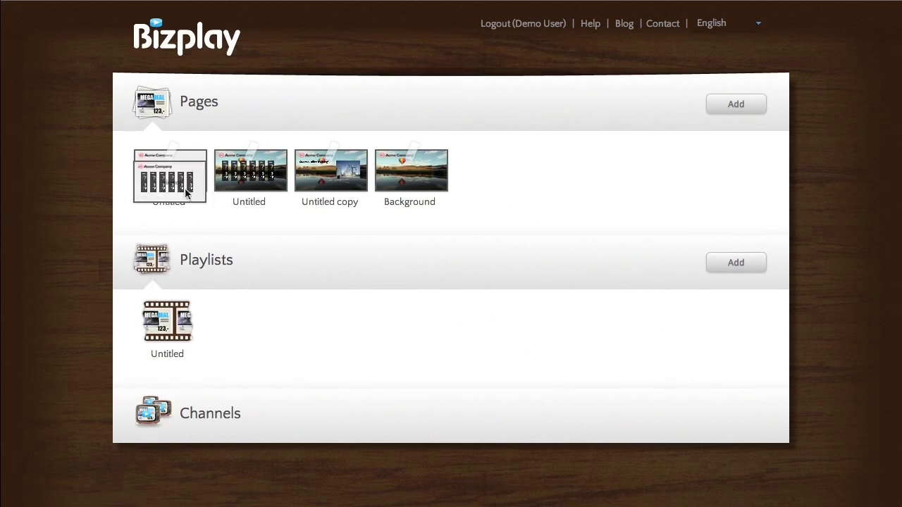
- Add the San Francisco weather page to the Untitled playlist and save its playback duration as 4 seconds
left_click_drag(183, 172, 182, 316)
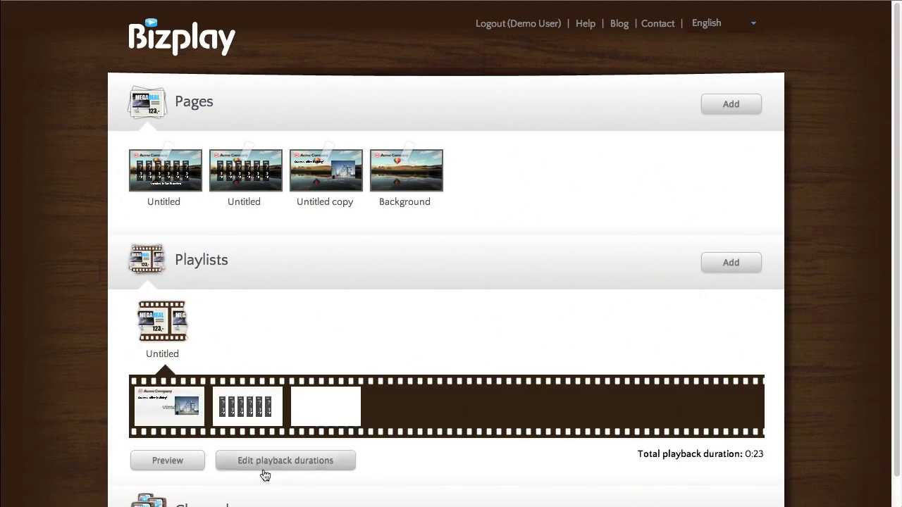
left_click(266, 468)
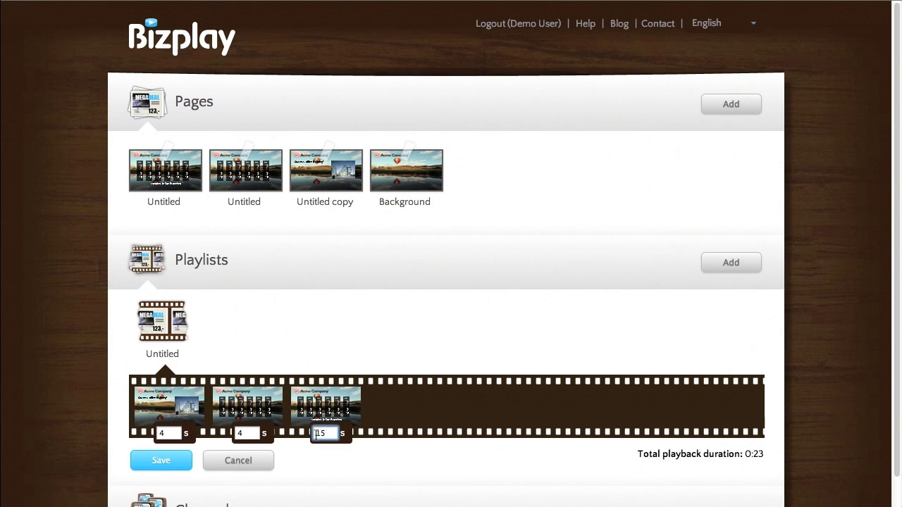
type("4")
left_click(159, 461)
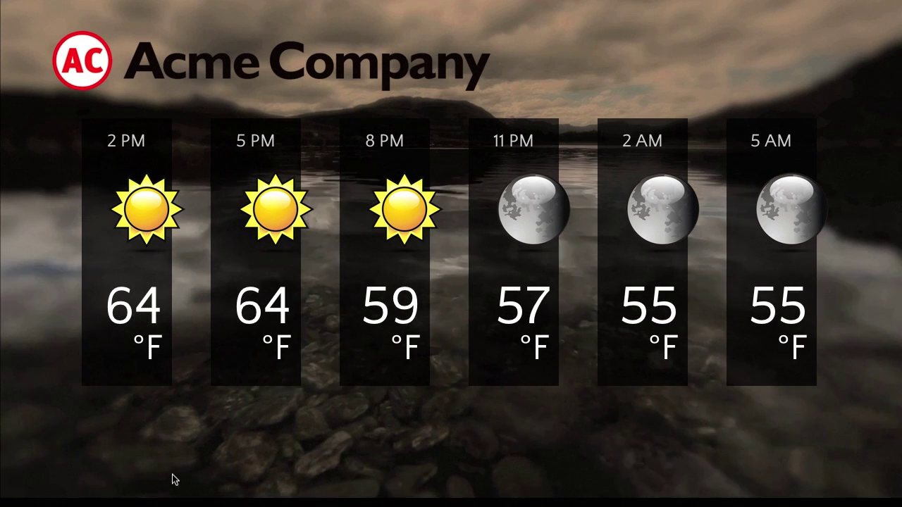
- Close the full-screen playlist preview and return to the pages and playlists overview
left_click(175, 480)
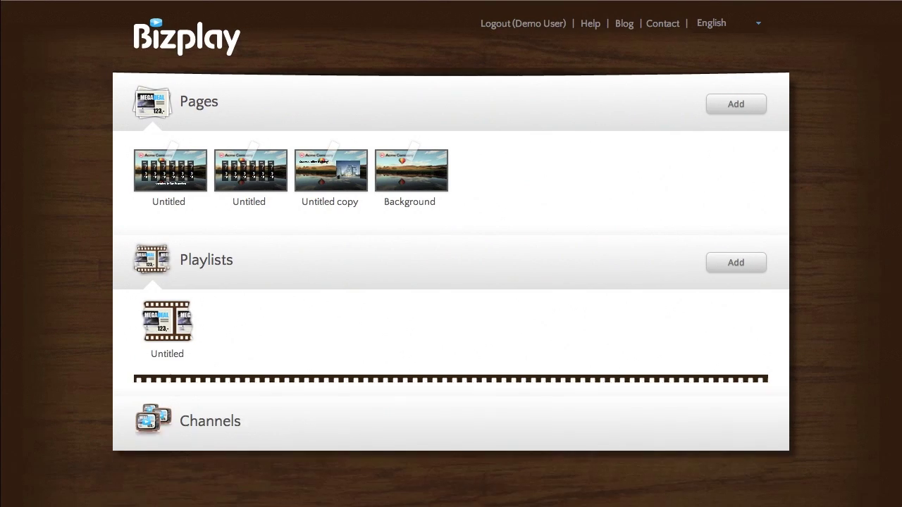